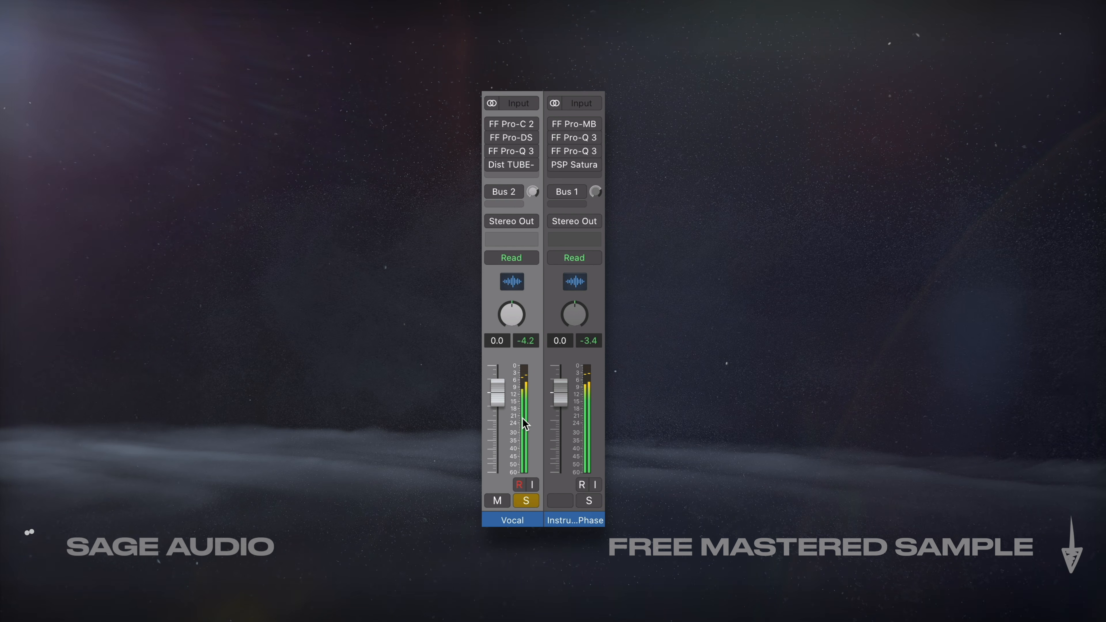
Compare the Vocal and instrumental tracks by toggling their solos, and leave both unsoloed
left_click(531, 505)
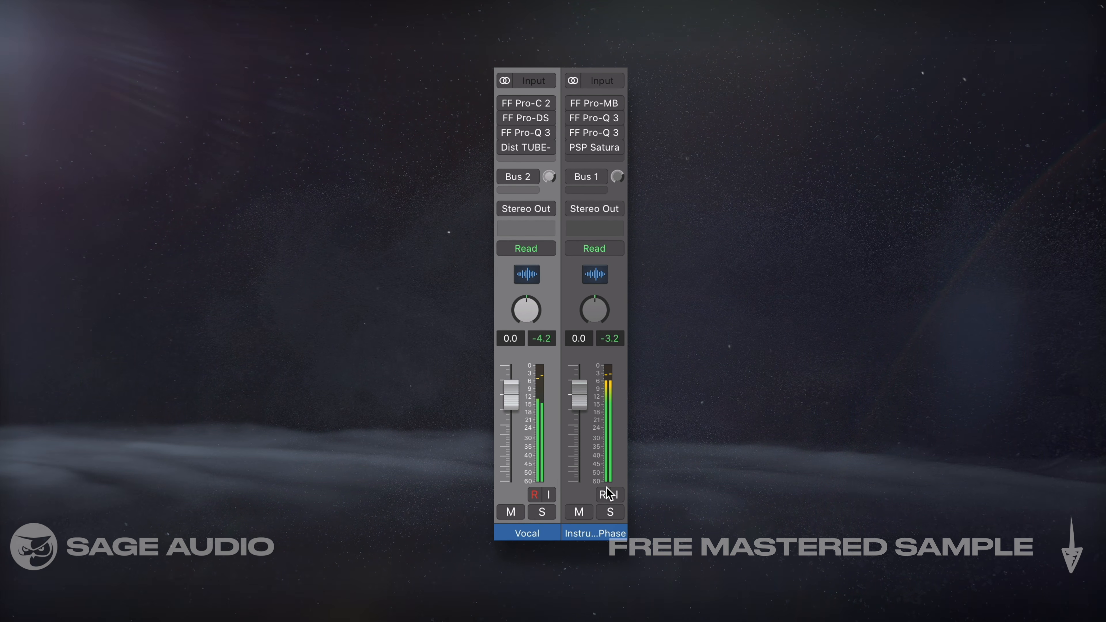
left_click(604, 508)
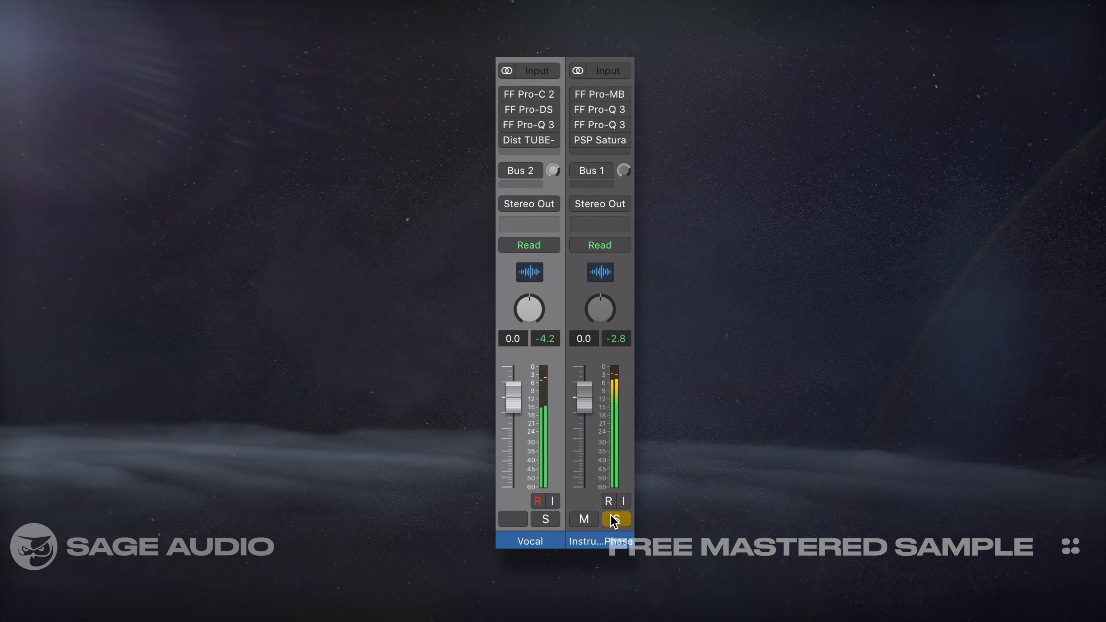
left_click(615, 521)
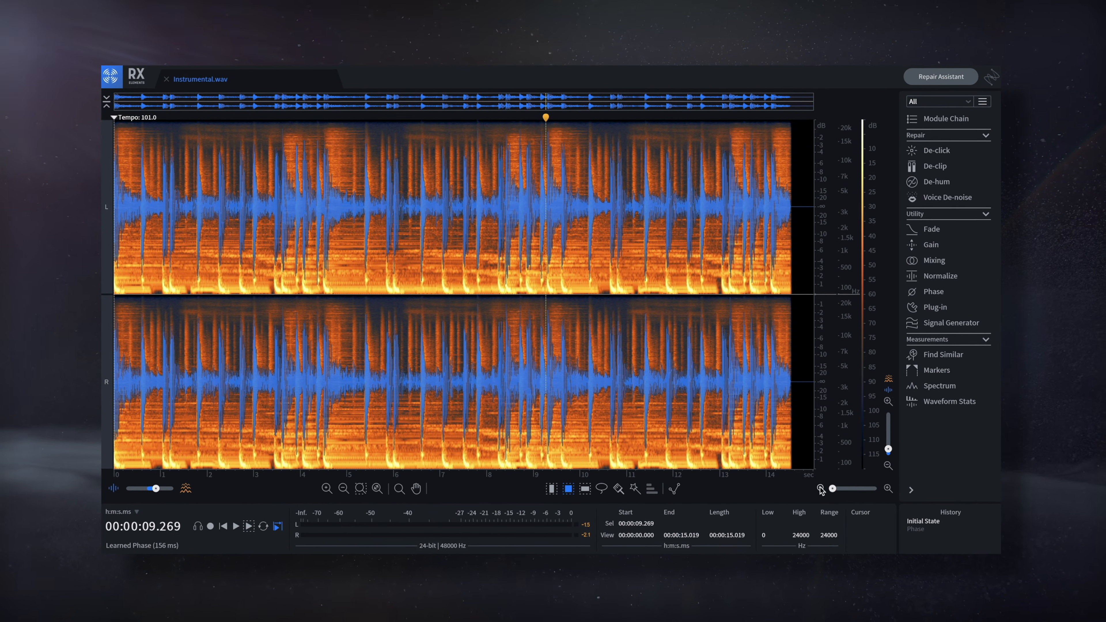
Switch to RX and examine an earlier section of Instrumental.wav up close before returning to the full waveform
left_click_drag(833, 488, 841, 492)
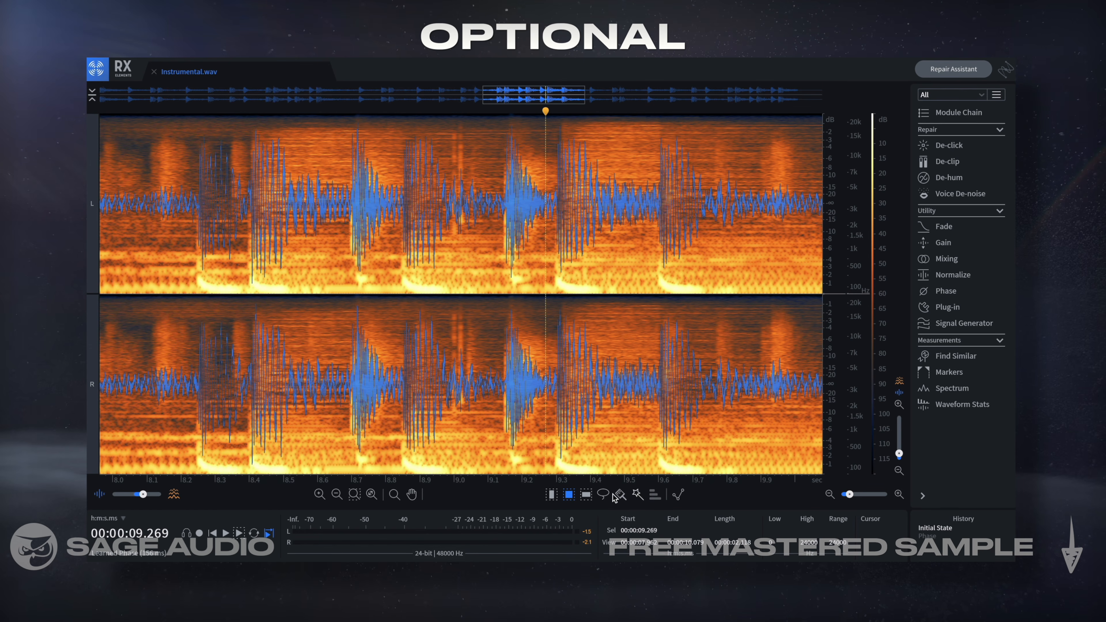
left_click_drag(530, 96, 370, 97)
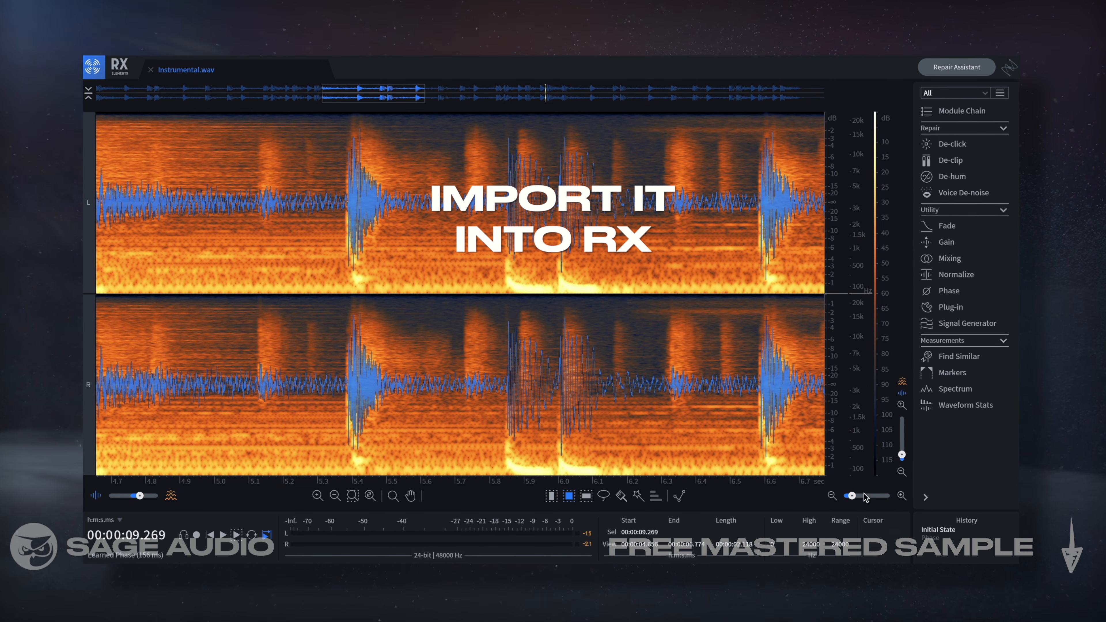
left_click_drag(852, 496, 843, 496)
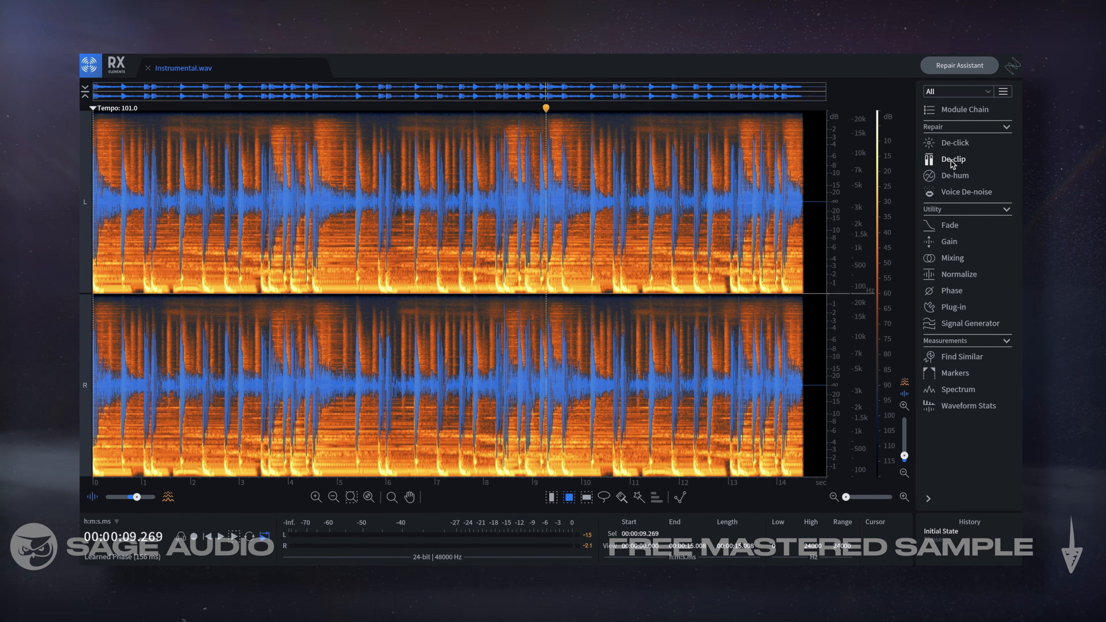
Try a De-clip threshold of -1.5 dB on Instrumental.wav, and close the module without rendering
left_click(953, 159)
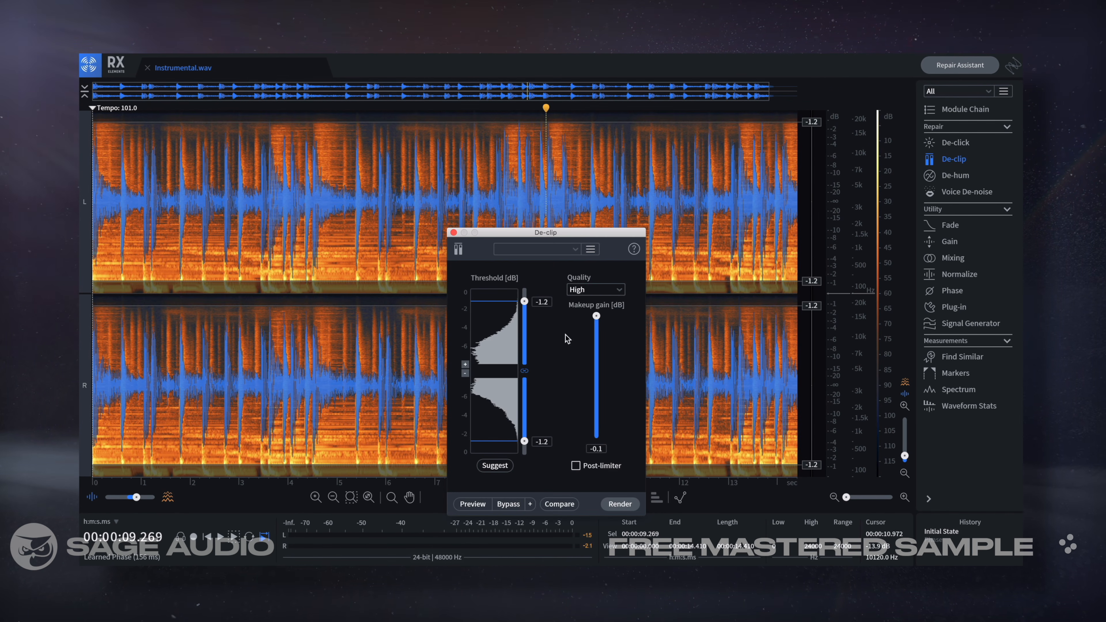
left_click_drag(525, 302, 524, 304)
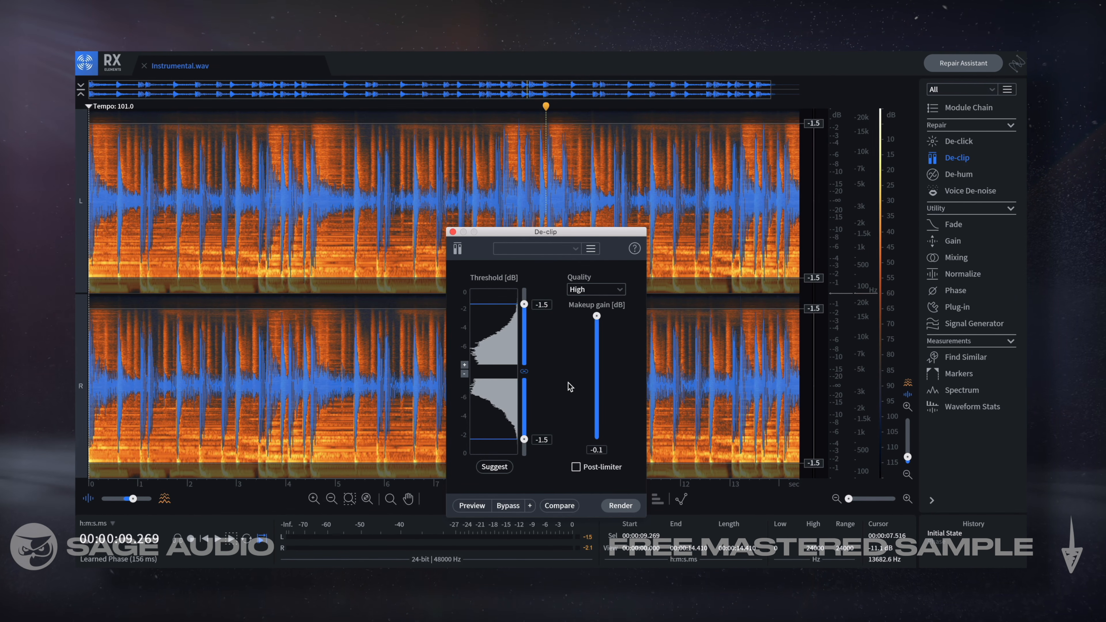
left_click_drag(584, 234, 588, 163)
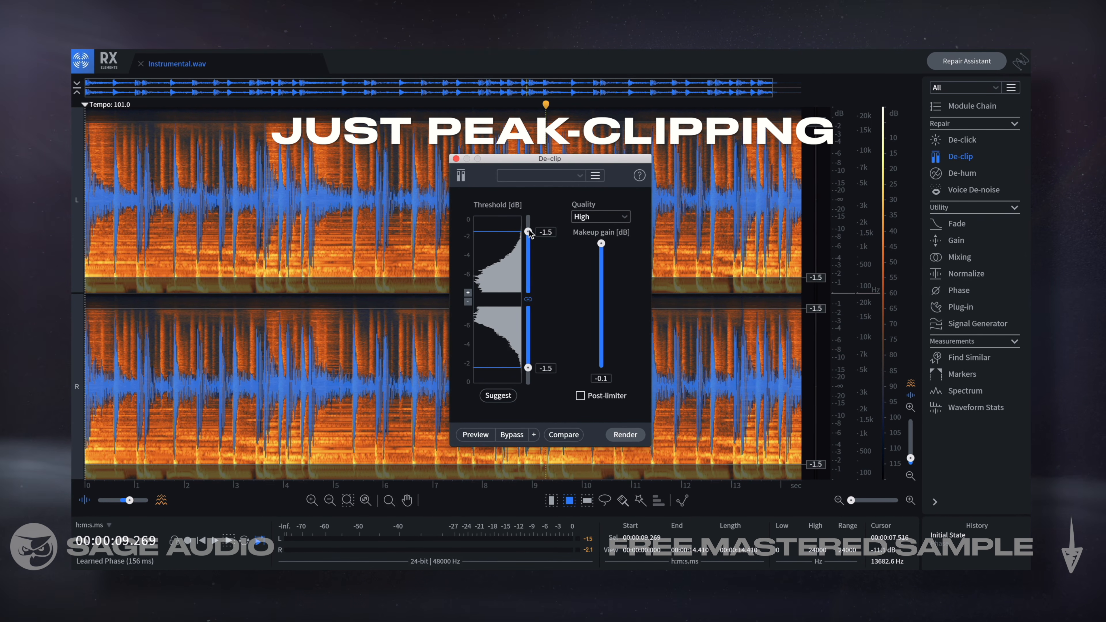
left_click_drag(528, 233, 529, 231)
left_click(455, 158)
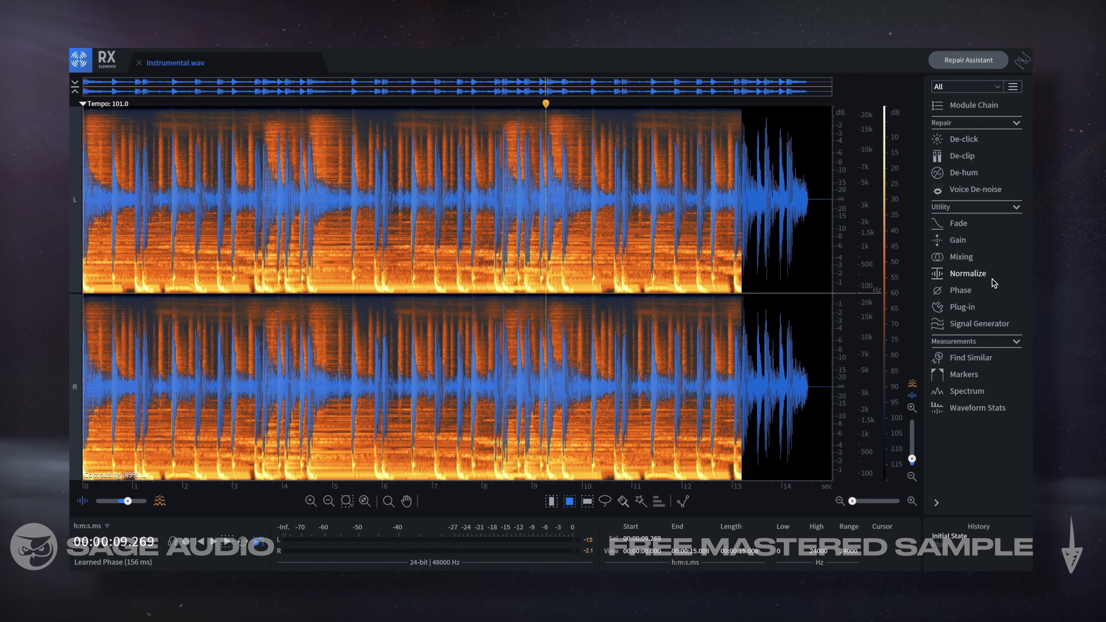
Render the suggested +46° phase rotation on both channels of the instrumental, recheck the suggestion, and close the Phase module
left_click(971, 290)
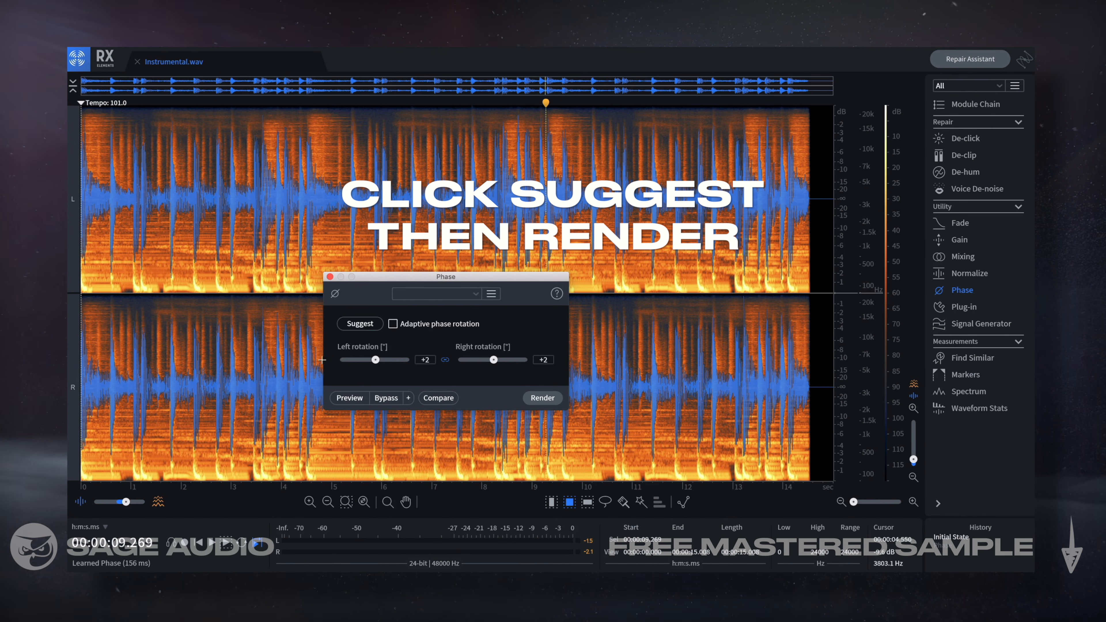
left_click(360, 323)
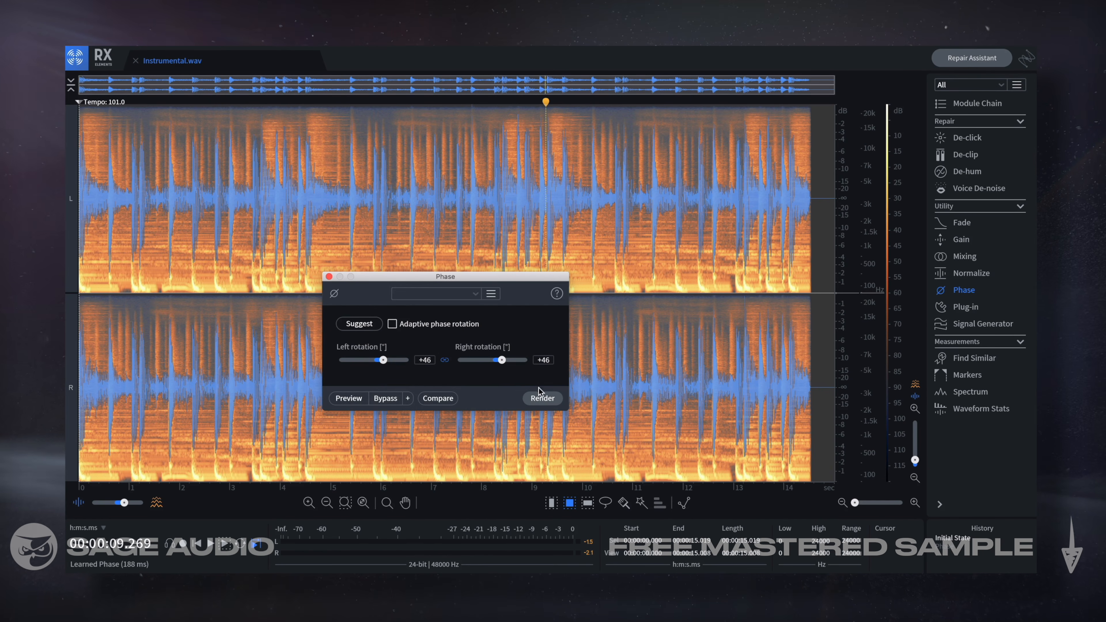
left_click(547, 398)
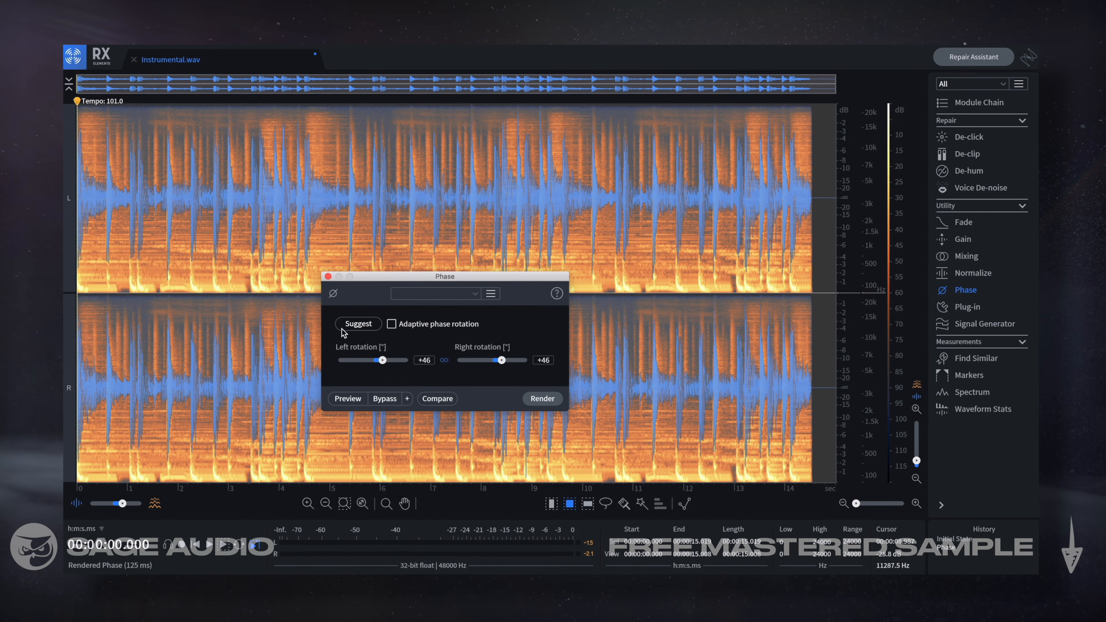
left_click(358, 324)
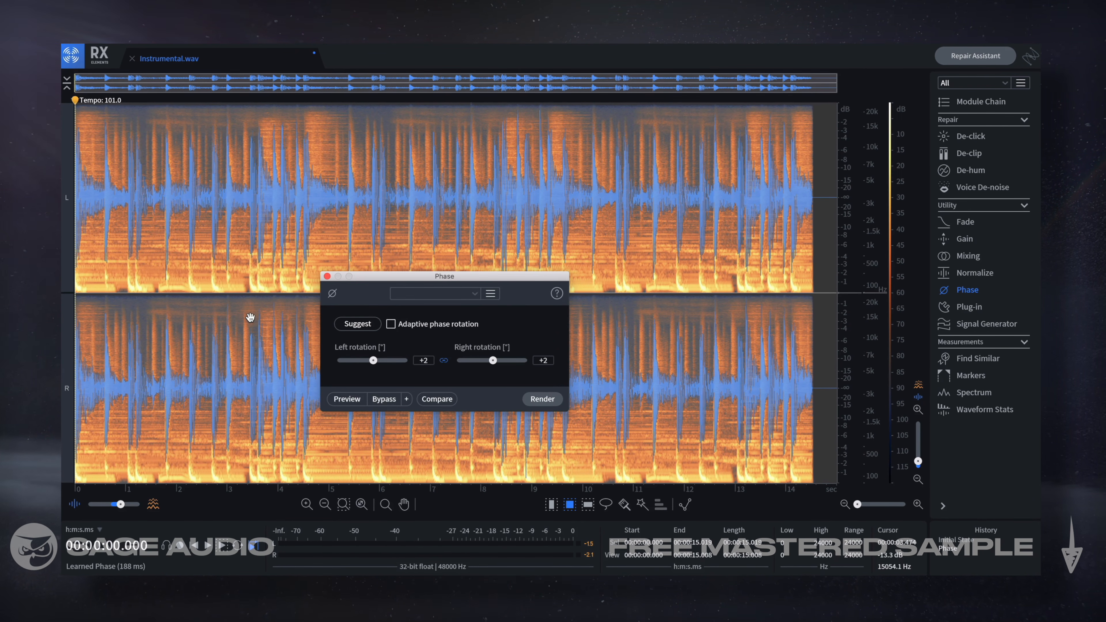
left_click(327, 276)
left_click(450, 183)
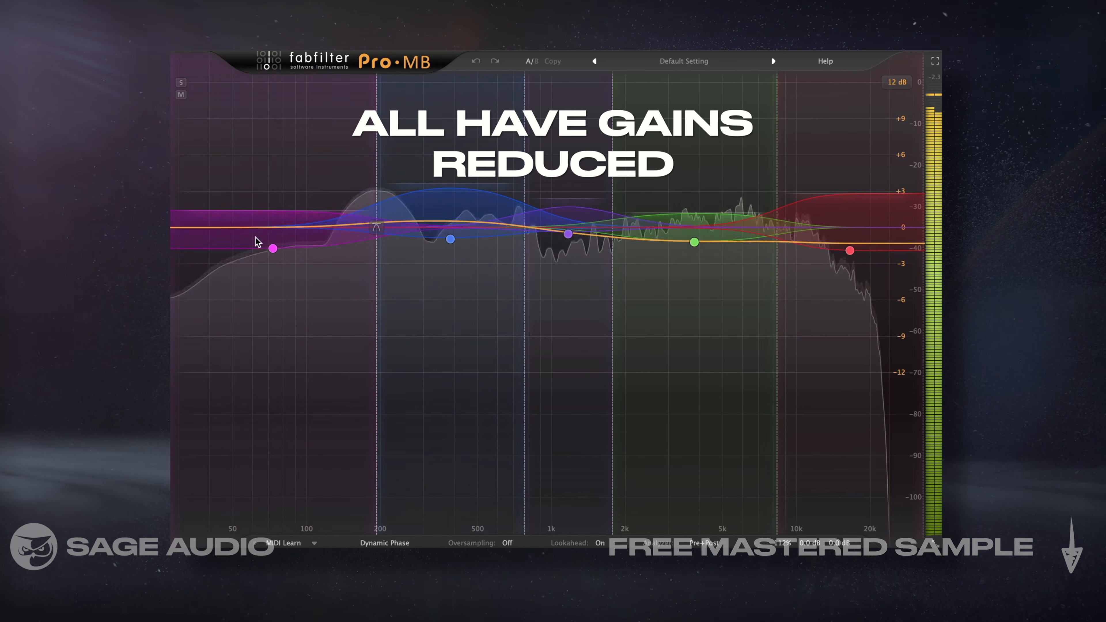
Go through the expansion bands in Pro-MB and fine-tune the Range of the band around 1 kHz
left_click(273, 248)
left_click(450, 239)
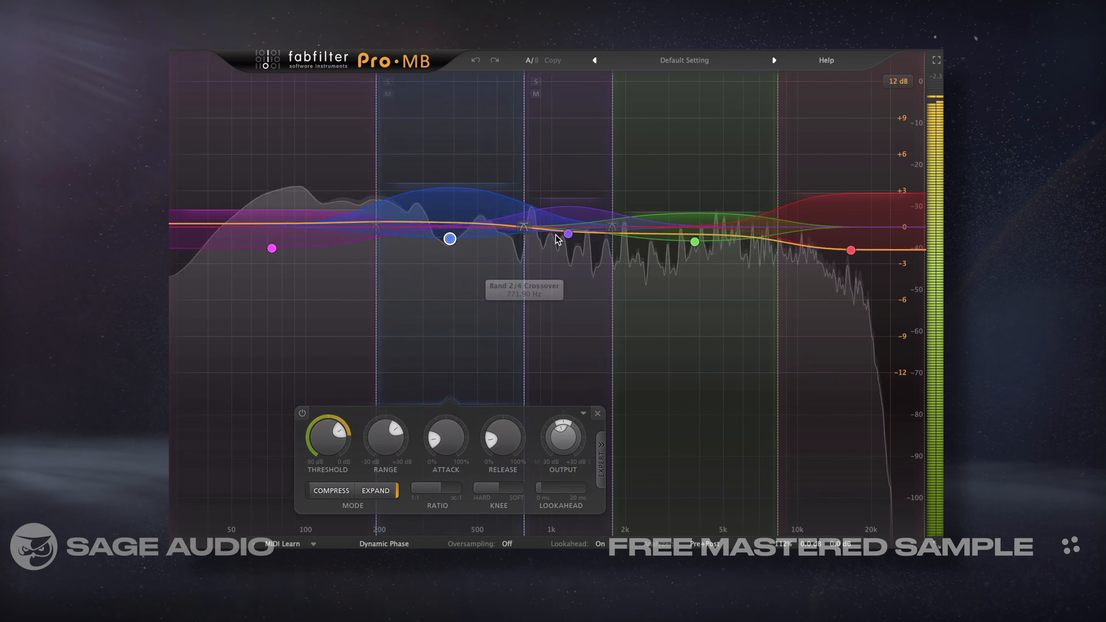
left_click(567, 234)
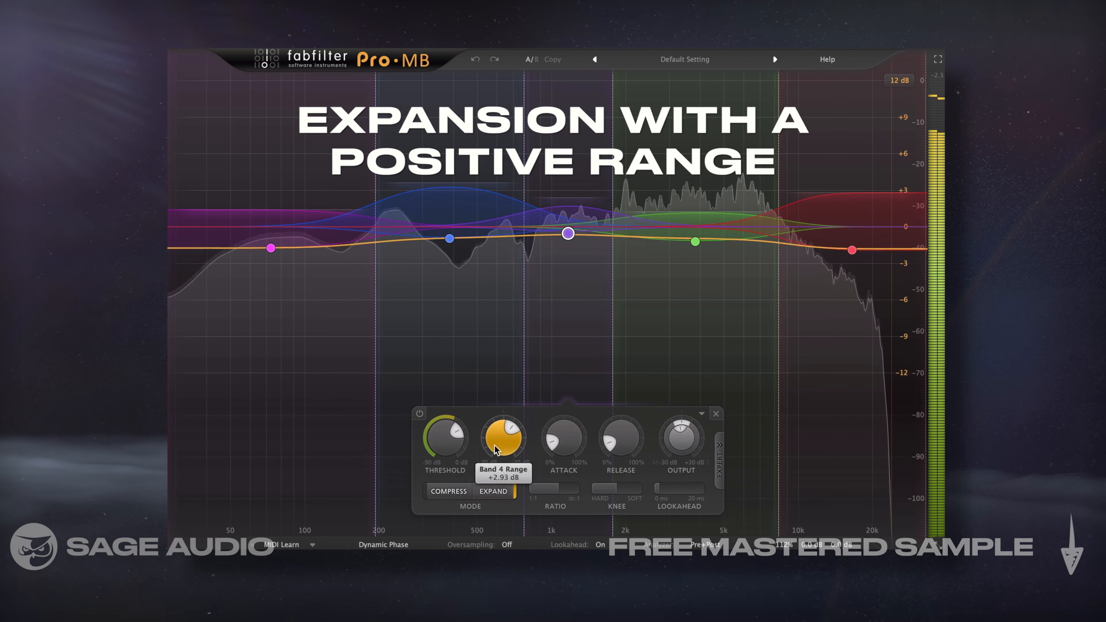
mouse_move(501, 444)
left_mouse_down()
mouse_move(501, 433)
mouse_move(501, 444)
left_mouse_up()
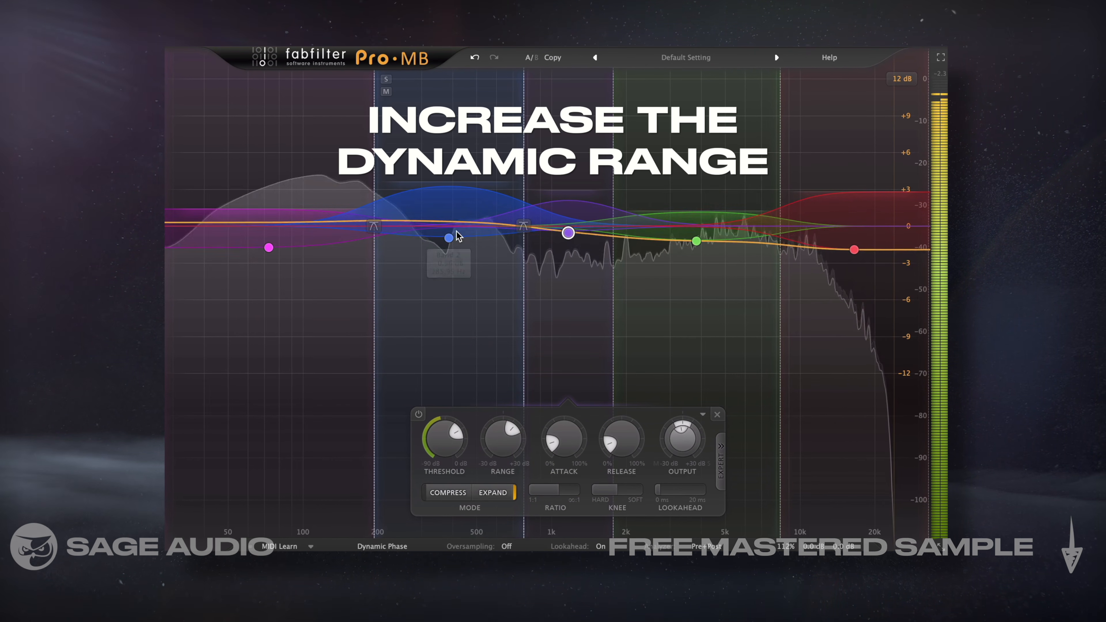
left_click(697, 241)
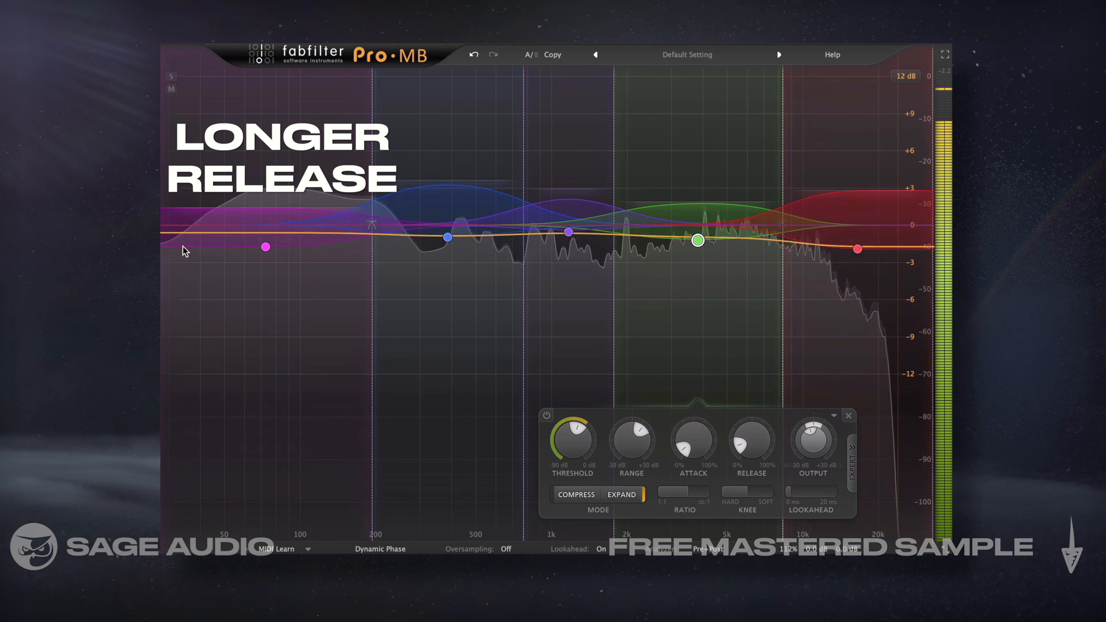
Set the lowest band's Release to 23.9% and open the highest band's settings to check its Release
left_click(266, 247)
left_click_drag(382, 436, 382, 428)
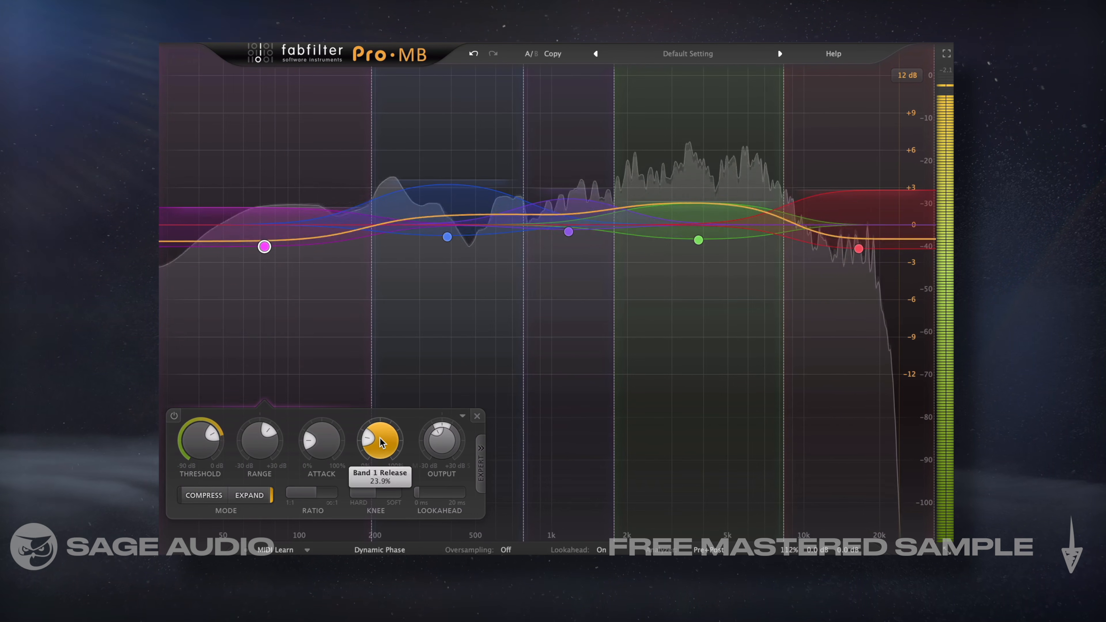
left_click(859, 248)
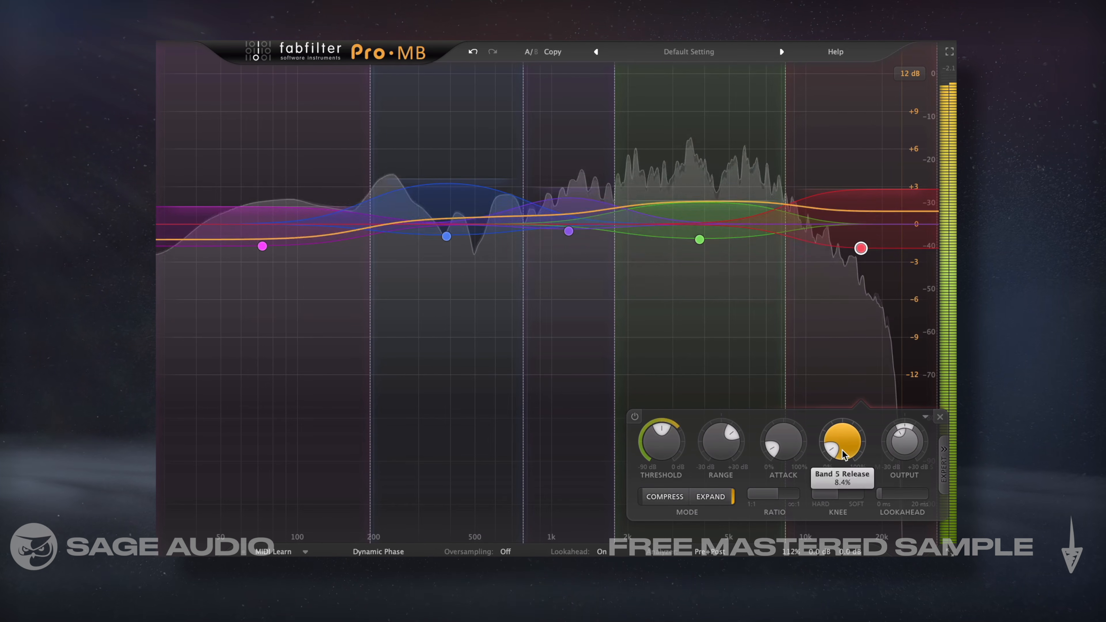
Set the multiband processor's overall Mix to 113%
mouse_move(846, 550)
mouse_move(829, 532)
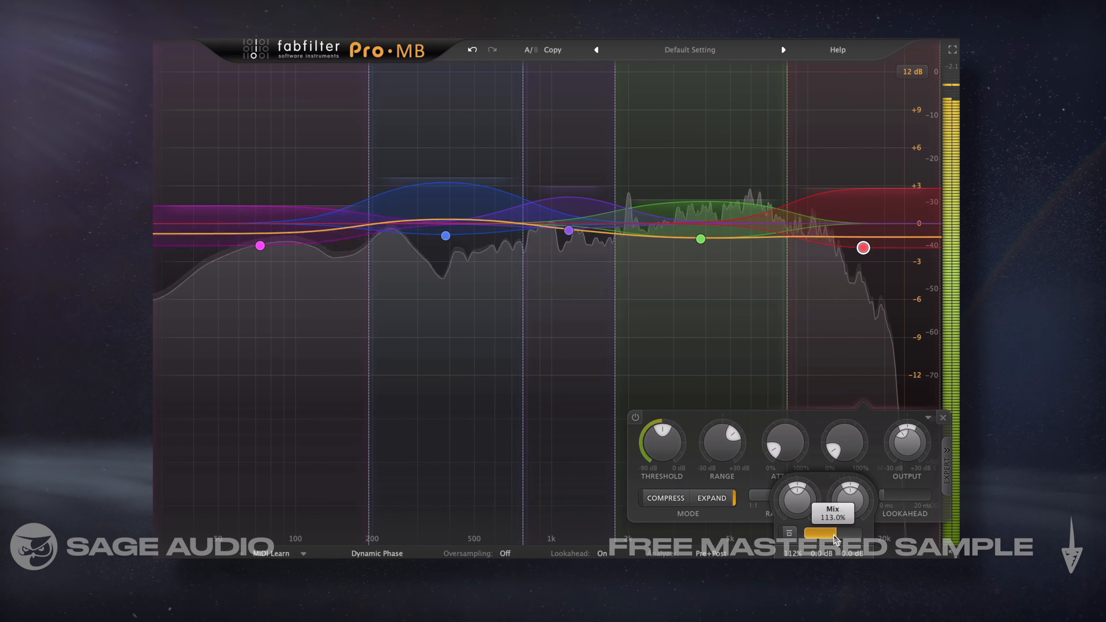
left_click_drag(841, 537, 839, 536)
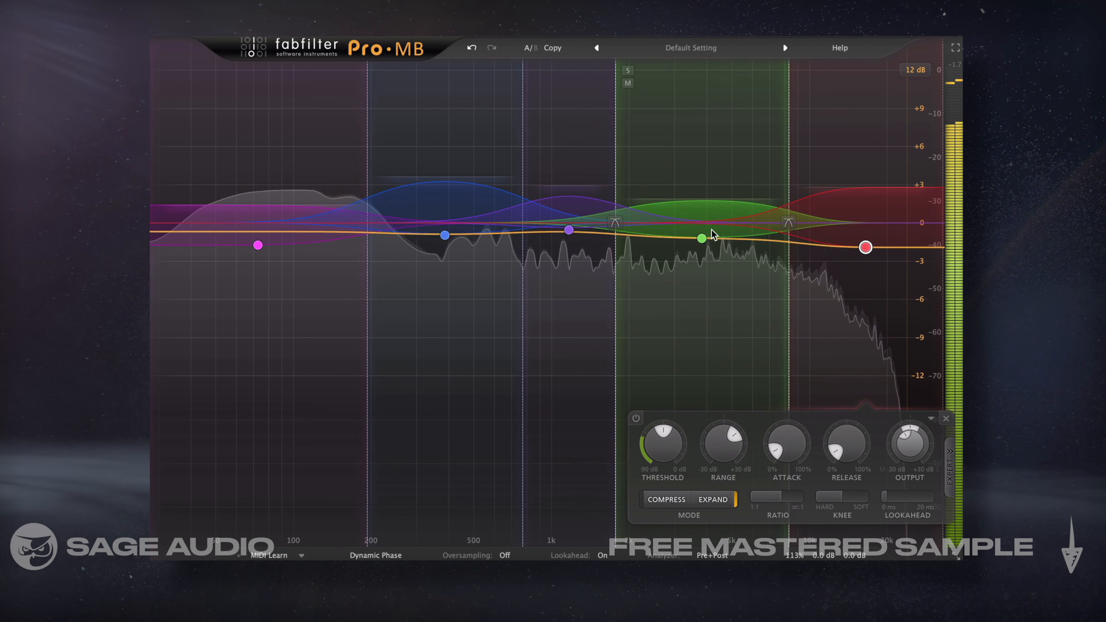
Take Pro-MB out of bypass to compare the instrumental with and without the multiband expansion
left_click(702, 239)
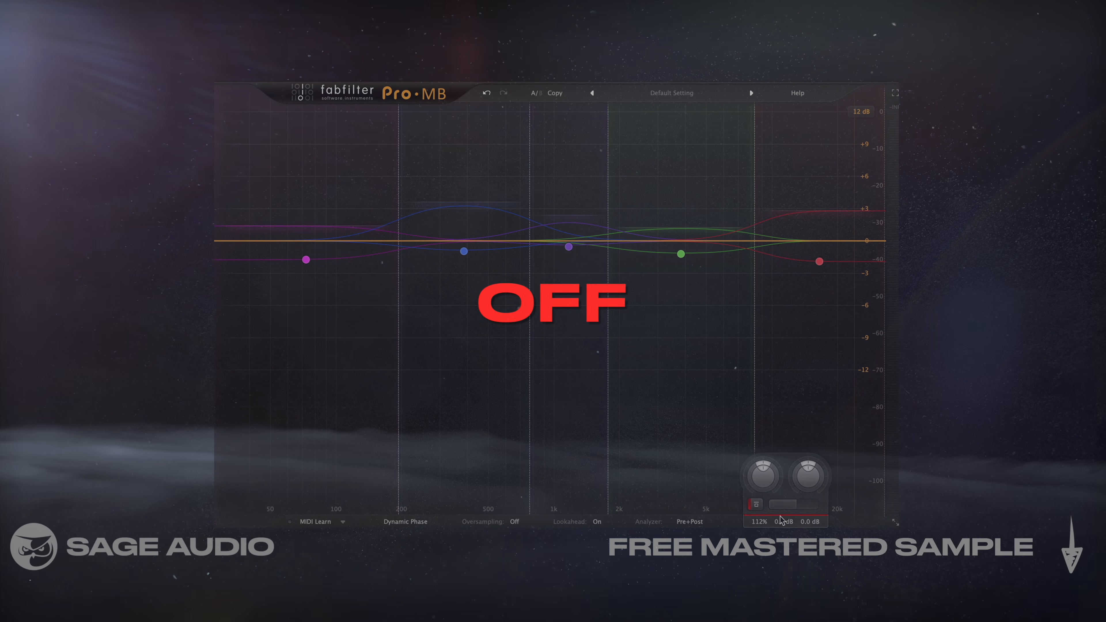
left_click(754, 506)
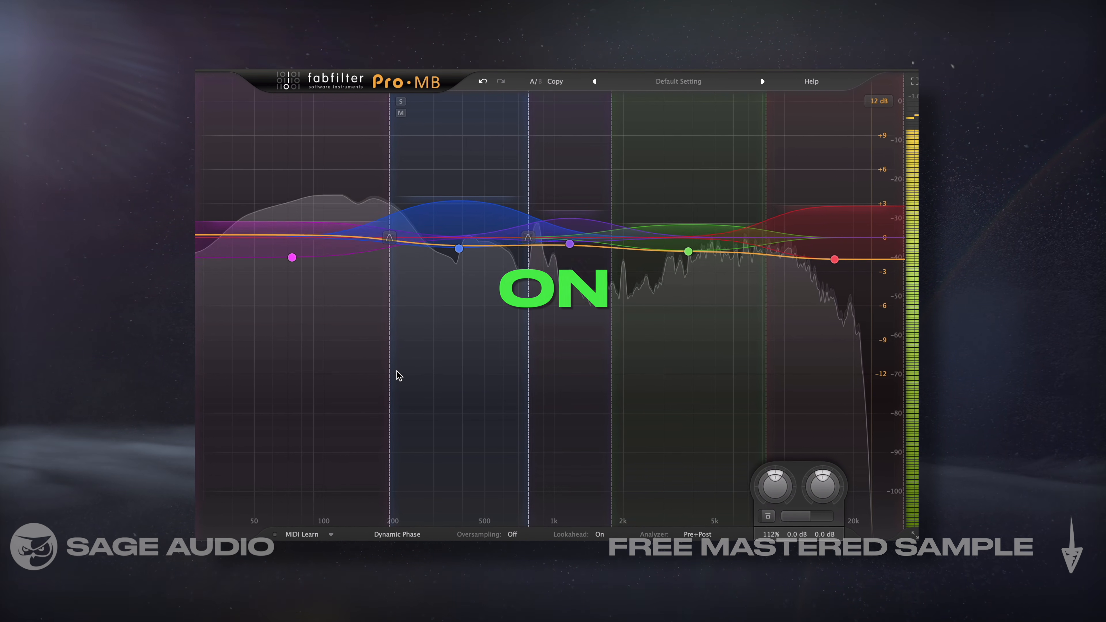
mouse_move(811, 521)
left_mouse_down()
mouse_move(853, 522)
mouse_move(796, 531)
left_mouse_up()
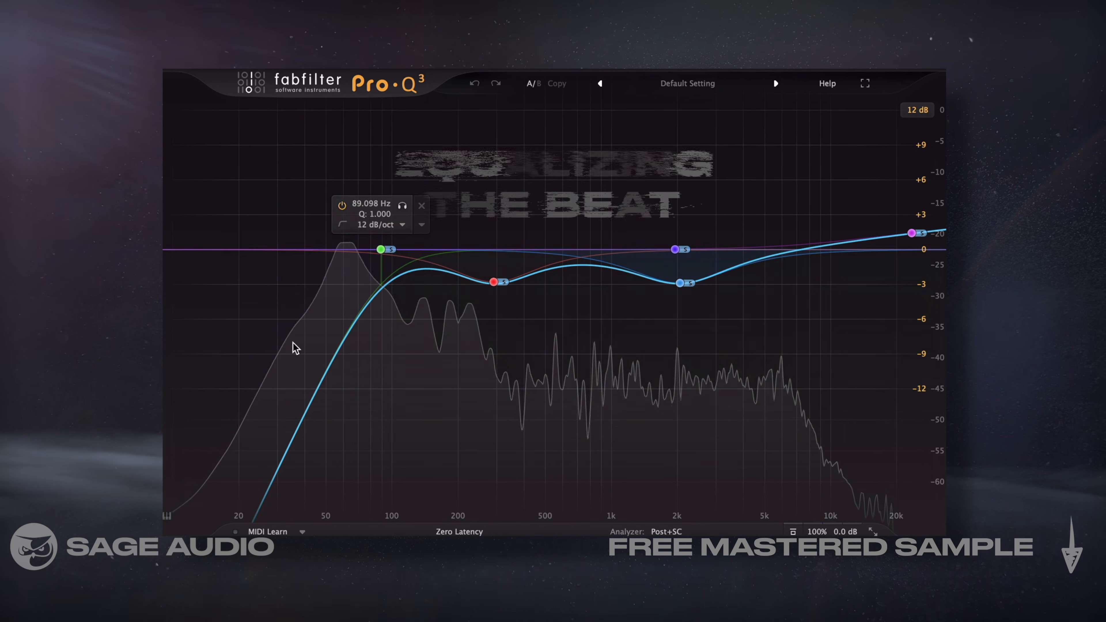
Inspect the side-image dips near 290 Hz and 2 kHz in Pro-Q 3, and select the midrange bell bands together
left_click(494, 283)
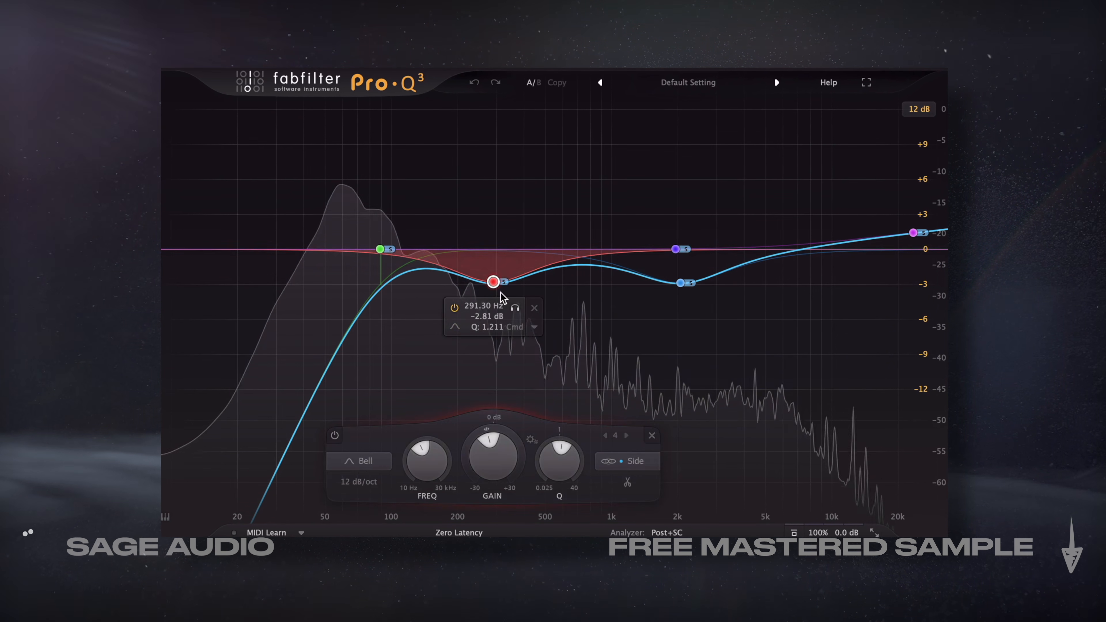
left_click(681, 283)
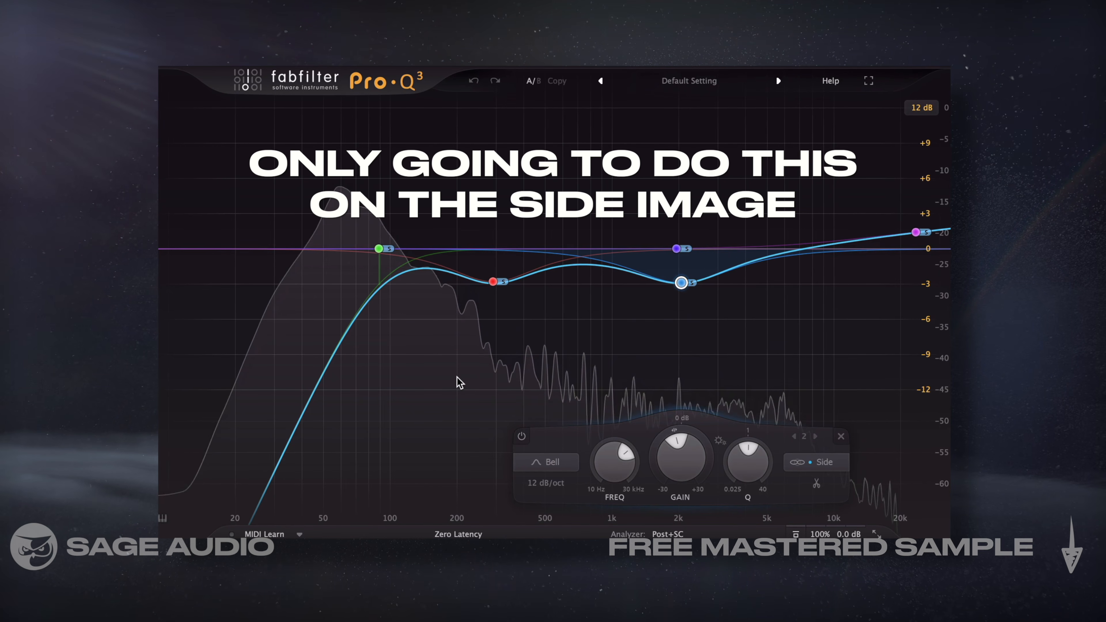
left_click_drag(437, 373, 708, 239)
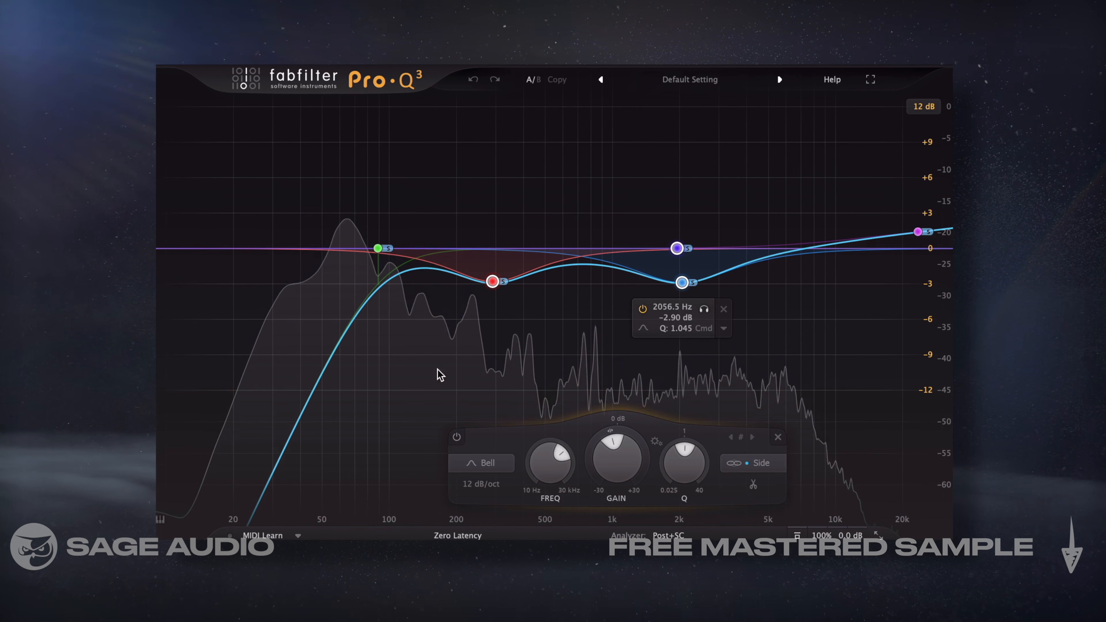
Audition the side dips near 2 kHz and 290 Hz in isolation, moving the lower dip to 283.79 Hz
mouse_move(693, 300)
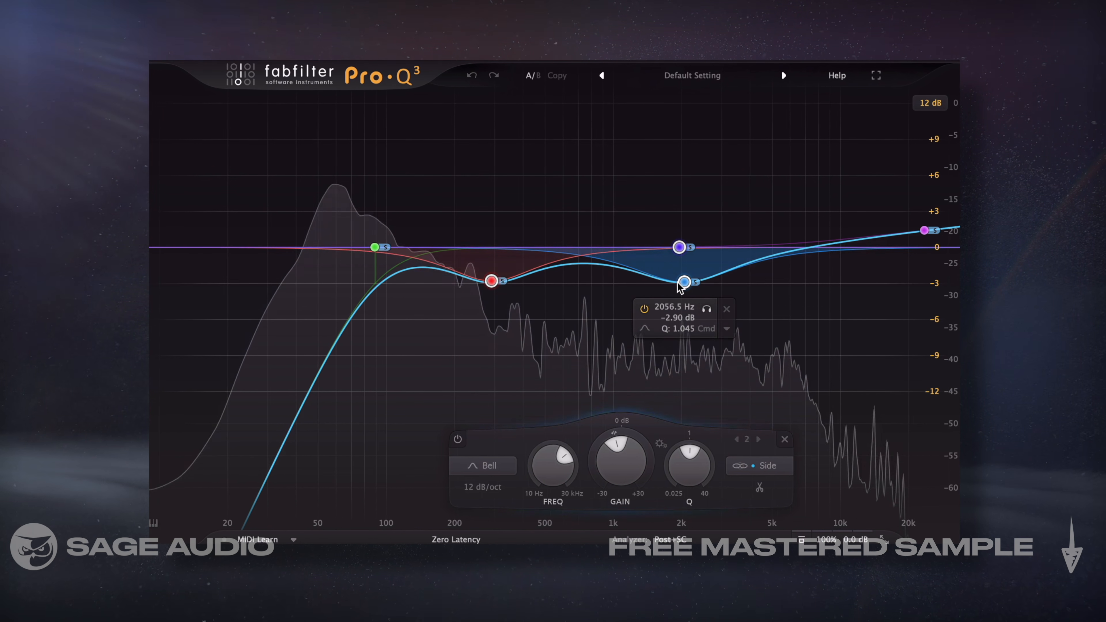
left_click_drag(707, 309, 713, 313)
left_click(492, 282)
left_click_drag(514, 309, 512, 311)
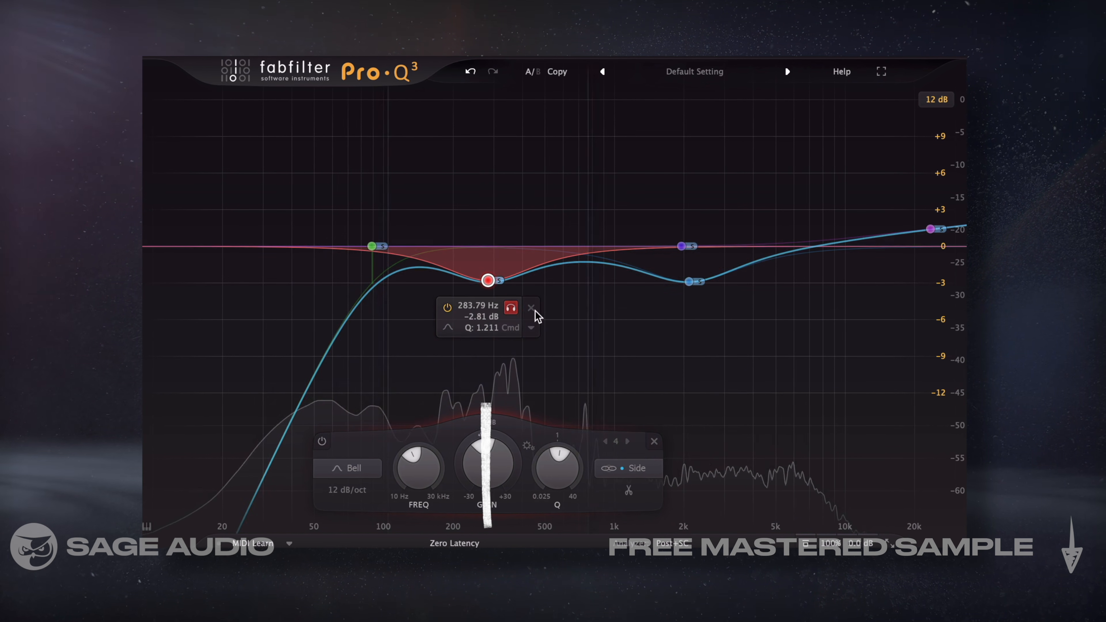
left_click(689, 281)
left_click_drag(716, 309, 730, 315)
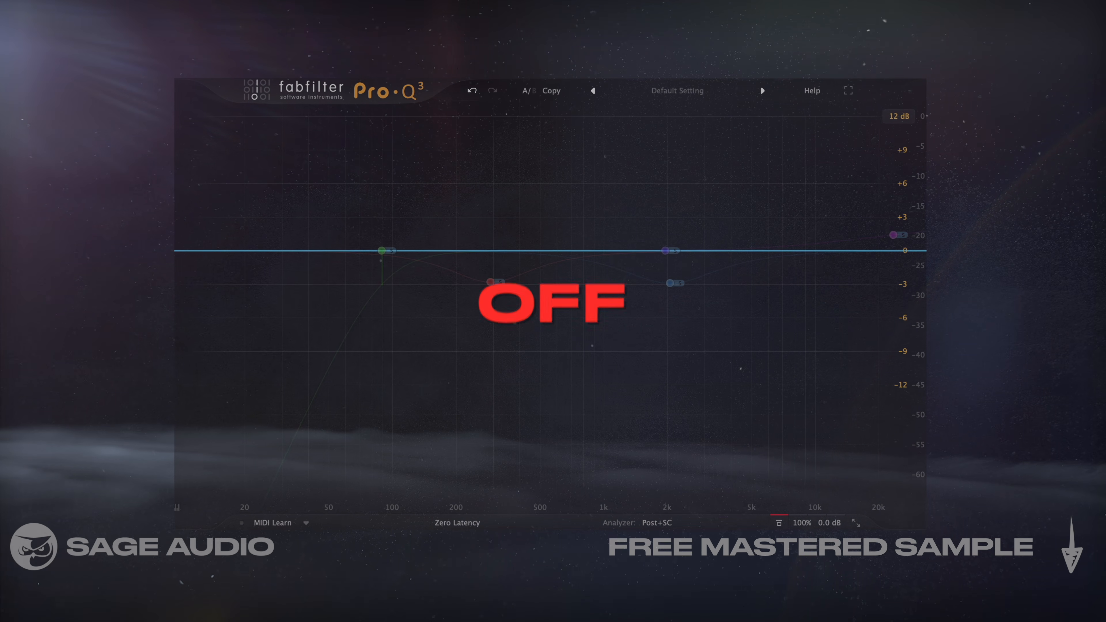
Take the side-image EQ out of bypass to compare the instrumental with and without it
left_click(785, 528)
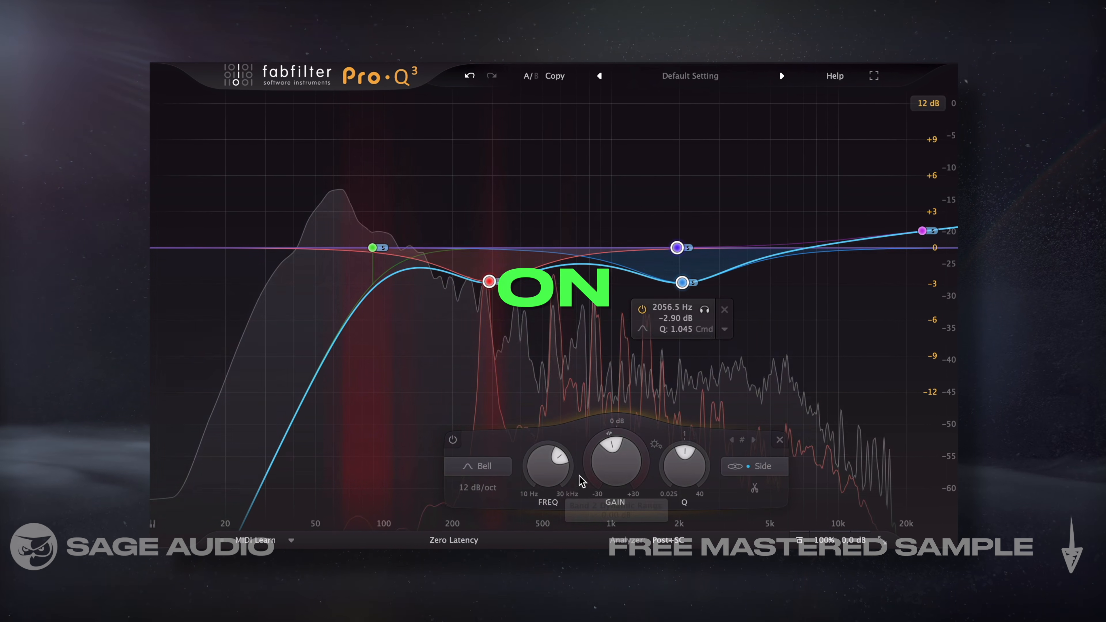
left_click_drag(581, 482, 610, 484)
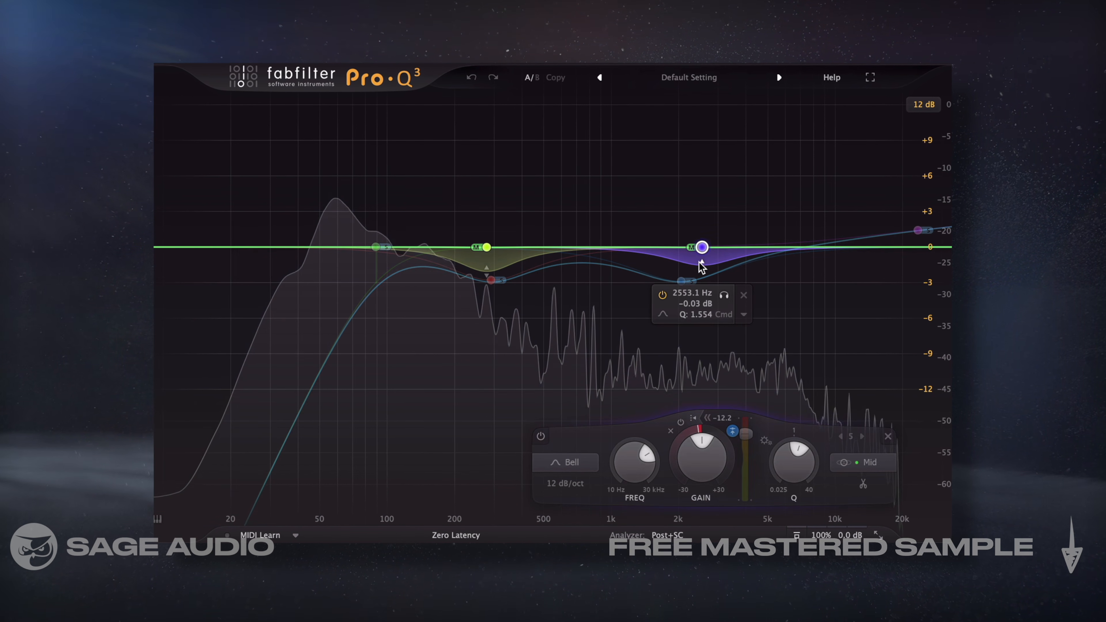
Adjust the dynamic range of the mid-channel bell band at 2553.1 Hz
left_click_drag(700, 272, 702, 268)
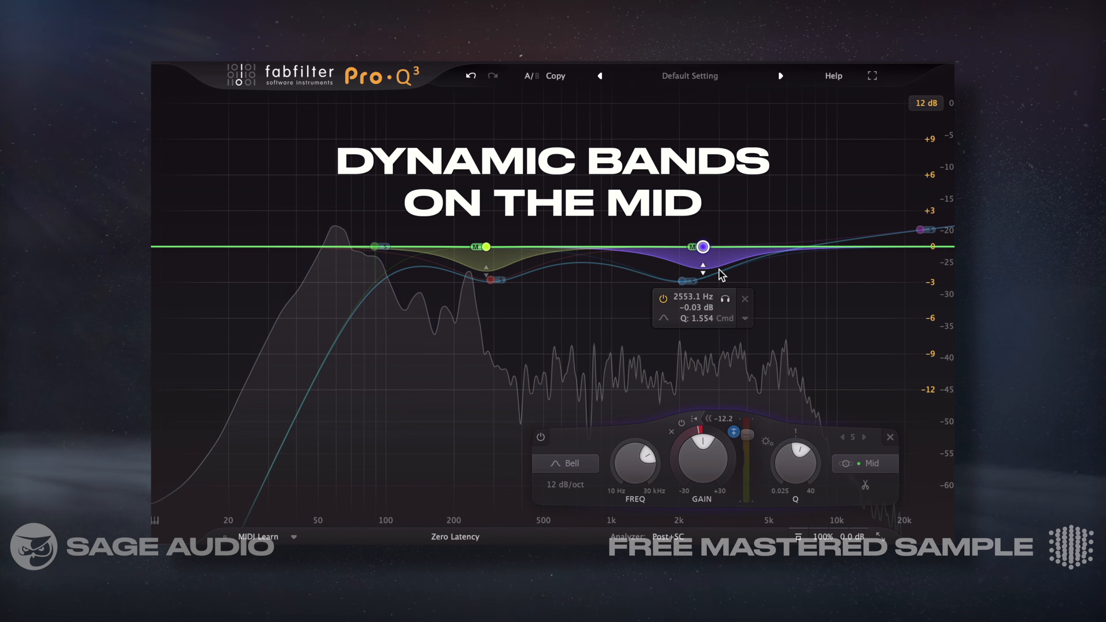
Choose a bus as the side-chain input that controls the EQ's dynamic mid bands
left_click(897, 48)
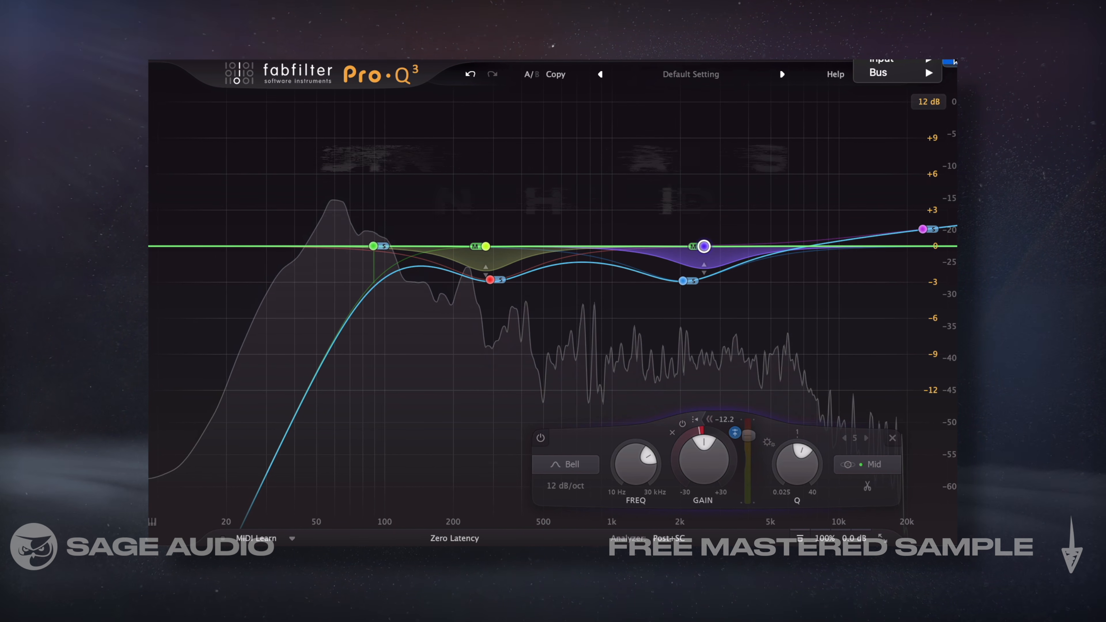
left_click(949, 63)
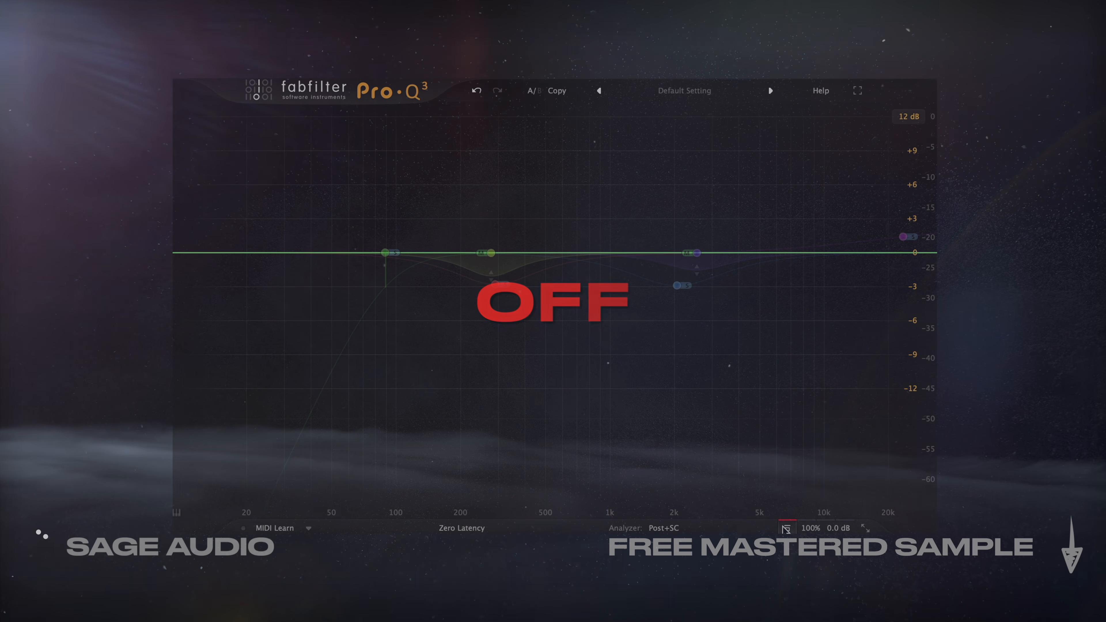
Take the mid/side EQ out of bypass and check the mid-channel bells at 278.92 Hz and near 2.5 kHz
left_click(784, 527)
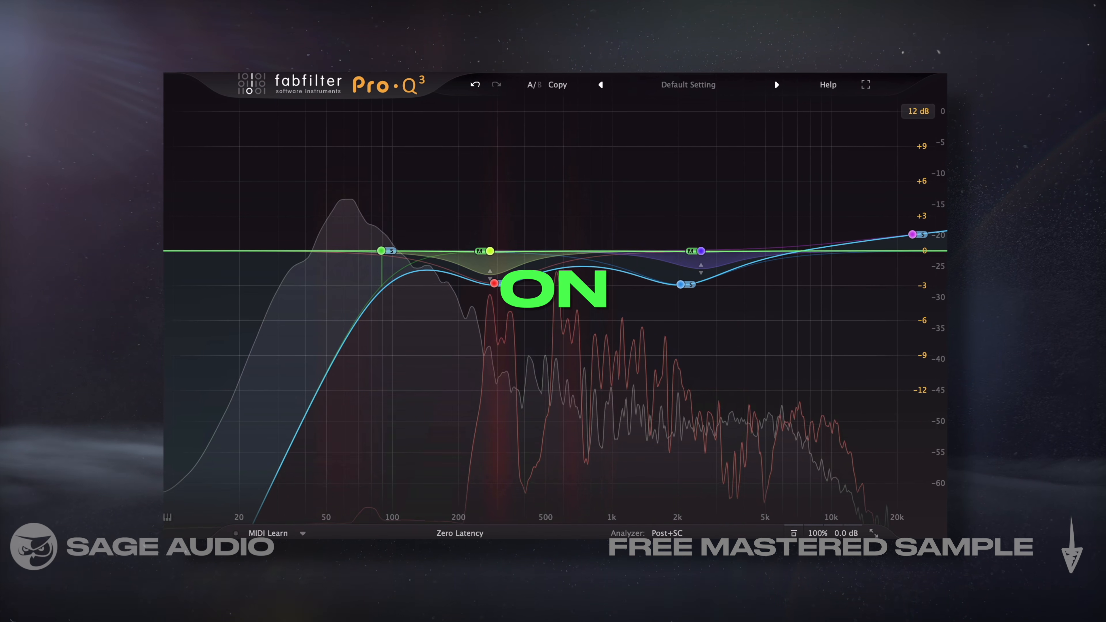
mouse_move(490, 276)
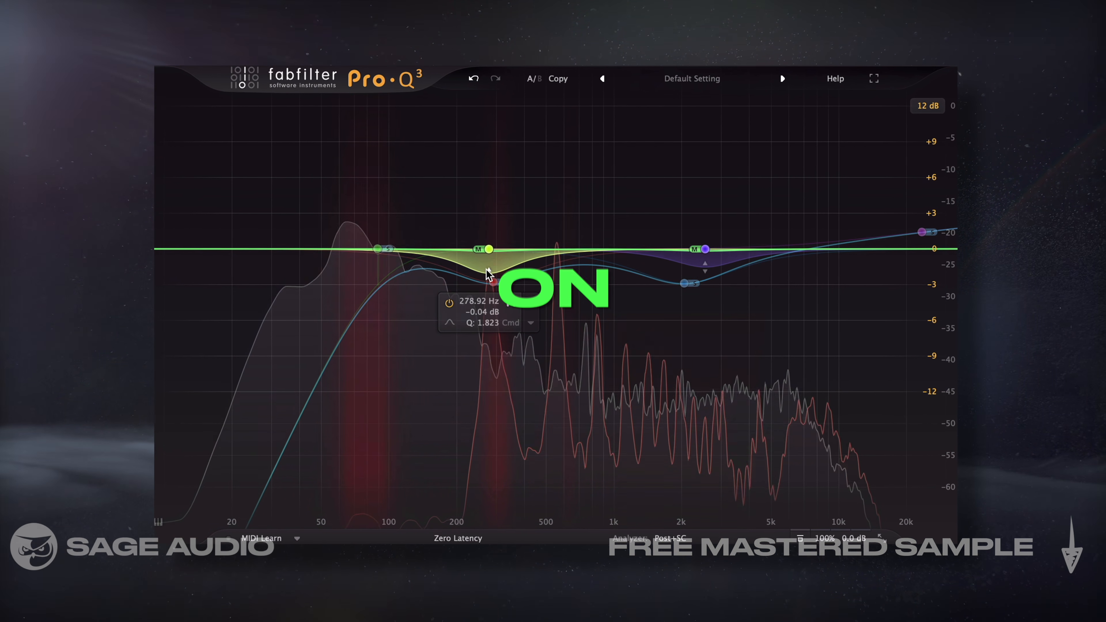
left_click(490, 249)
left_click(720, 256)
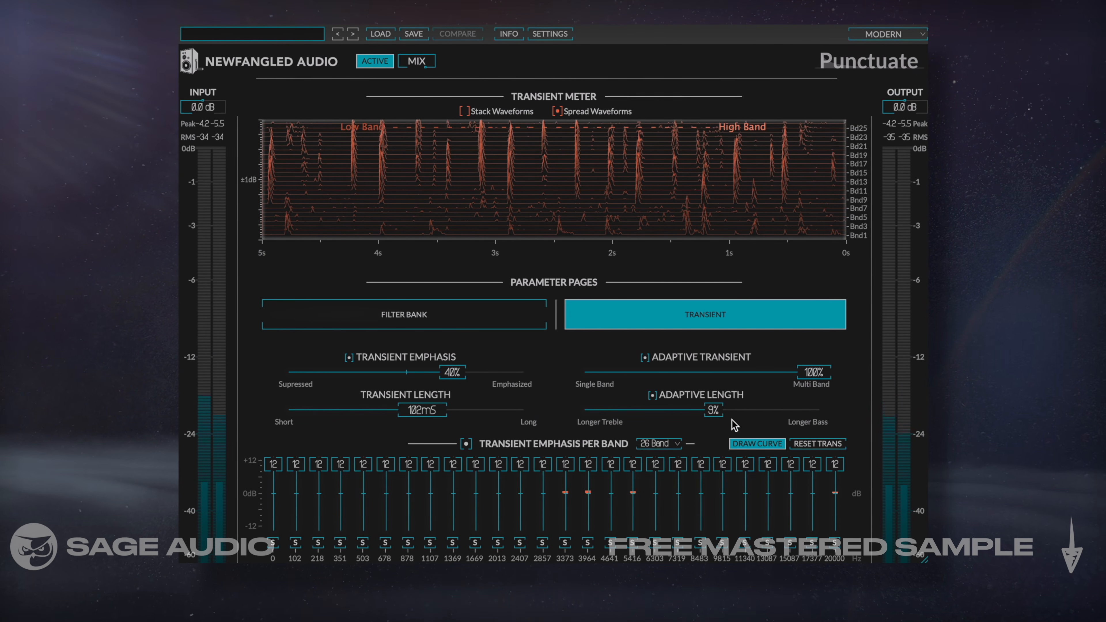
Set Punctuate's adaptive length to 6% and its adaptive transient to 100%, and fine-tune the transient length
left_click_drag(714, 409, 712, 410)
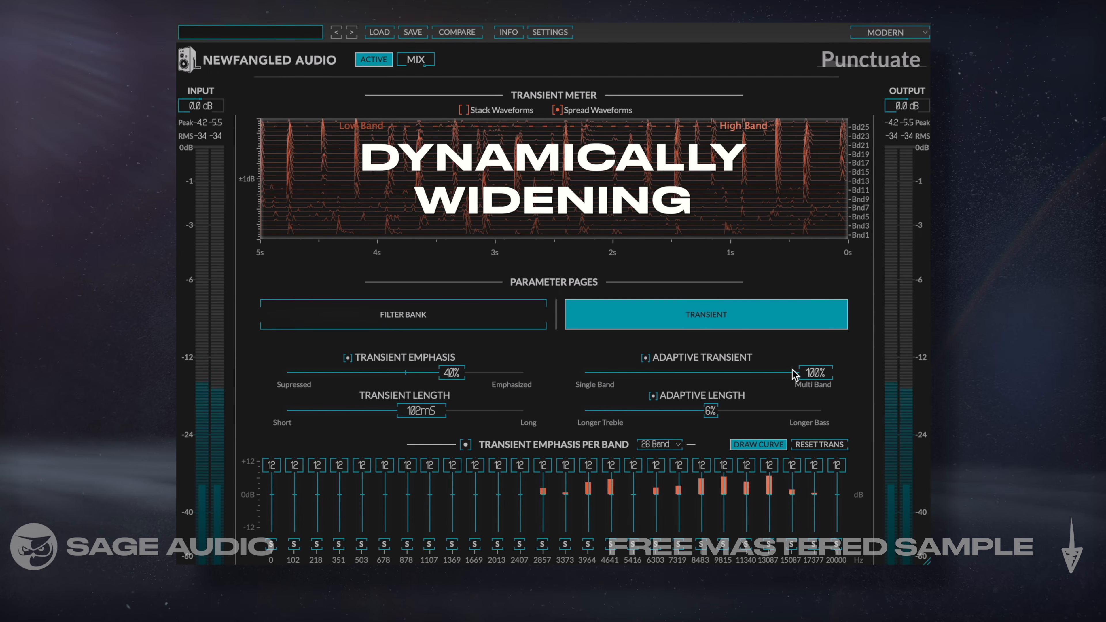
left_click_drag(811, 373, 818, 373)
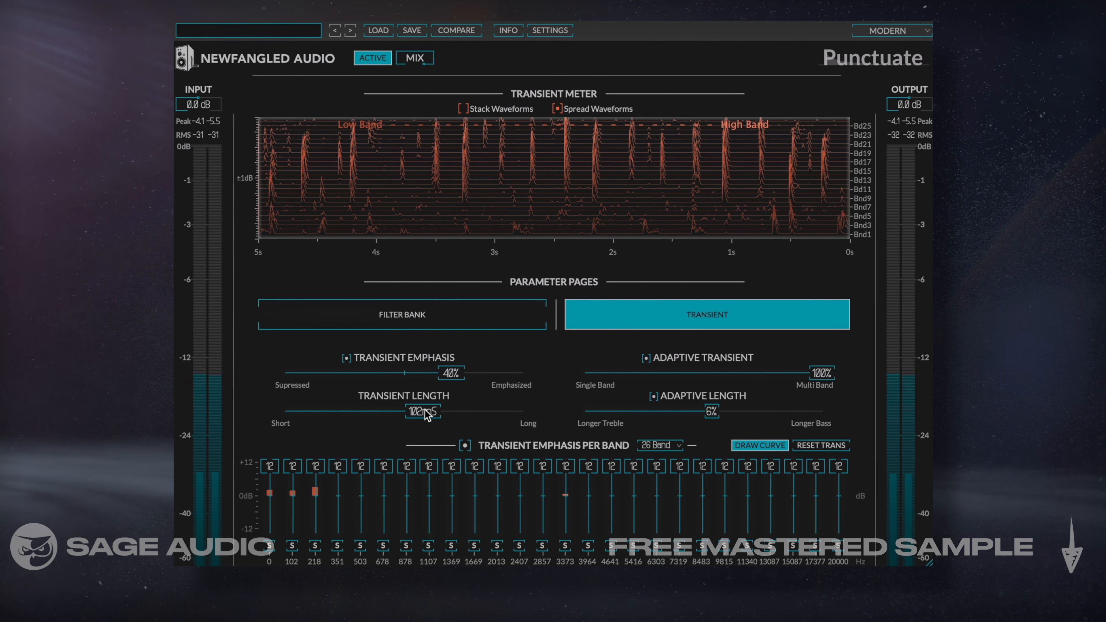
left_click_drag(423, 411, 427, 411)
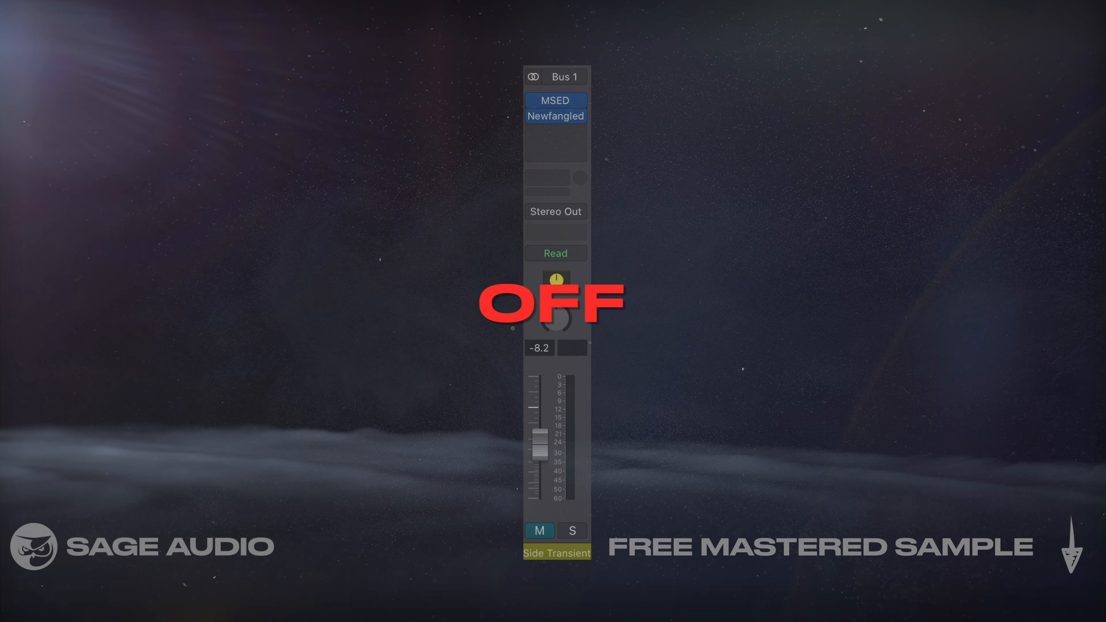
Unmute the Side Transient channel and adjust its fader level
left_click(537, 536)
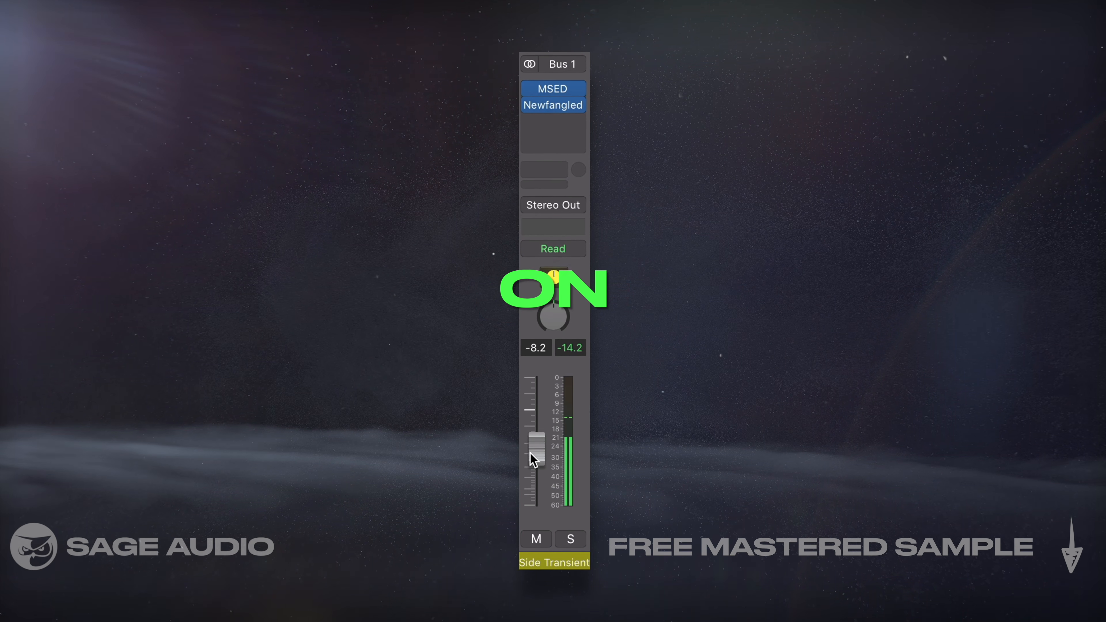
mouse_move(536, 446)
left_mouse_down()
mouse_move(534, 409)
mouse_move(532, 459)
left_mouse_up()
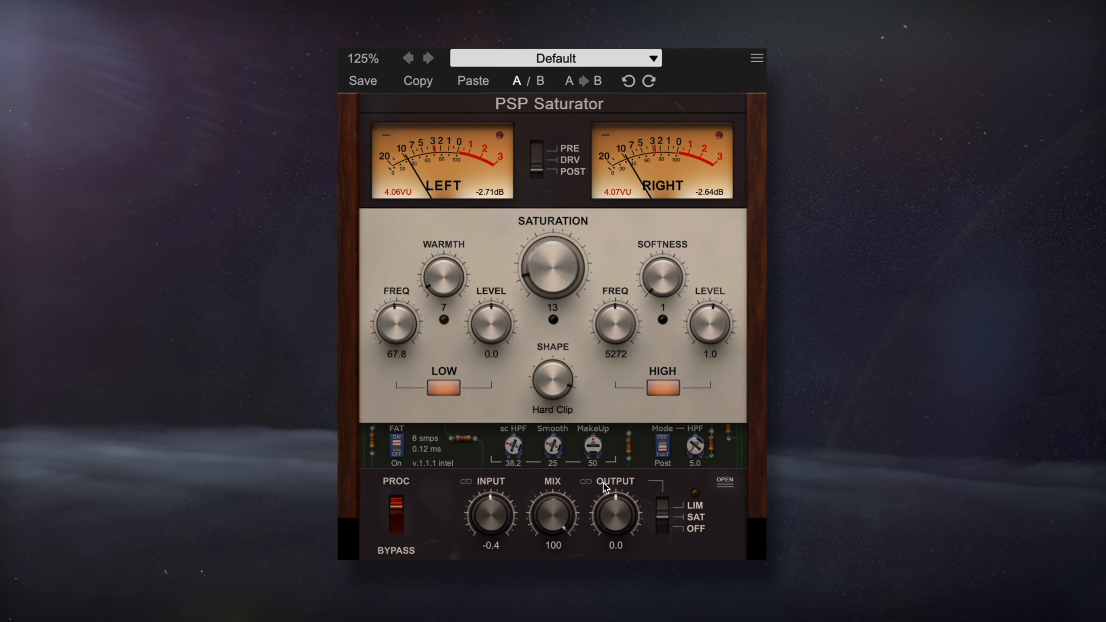
Set PSP Saturator to saturation 14, warmth 8, low frequency 70.9 and Hard Clip shape, and switch its processing on
left_click_drag(553, 256, 552, 244)
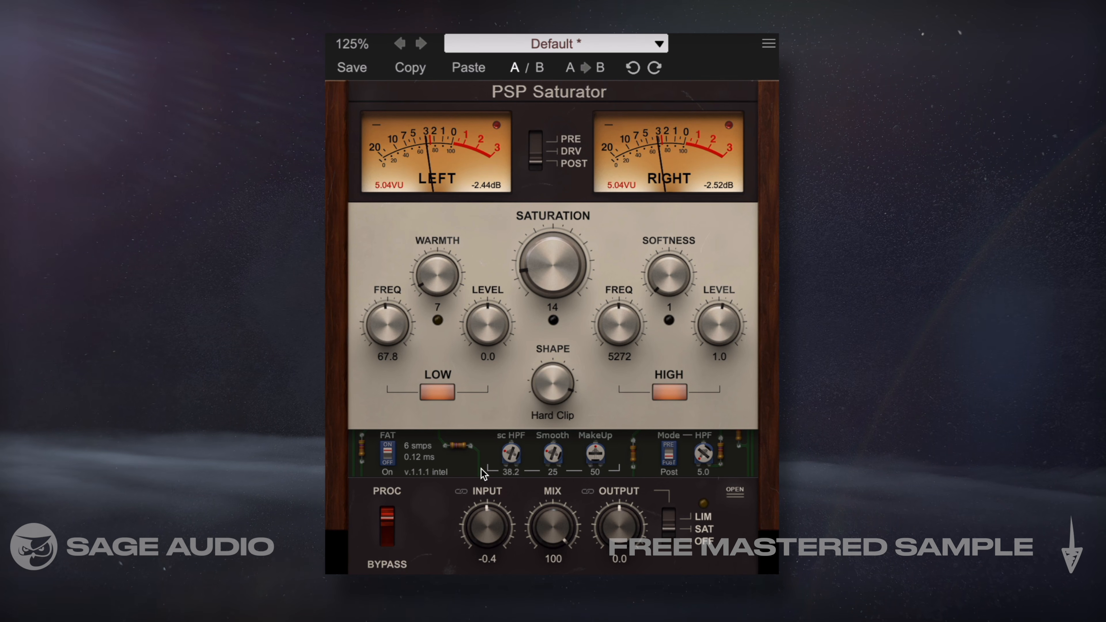
left_click_drag(543, 409, 542, 403)
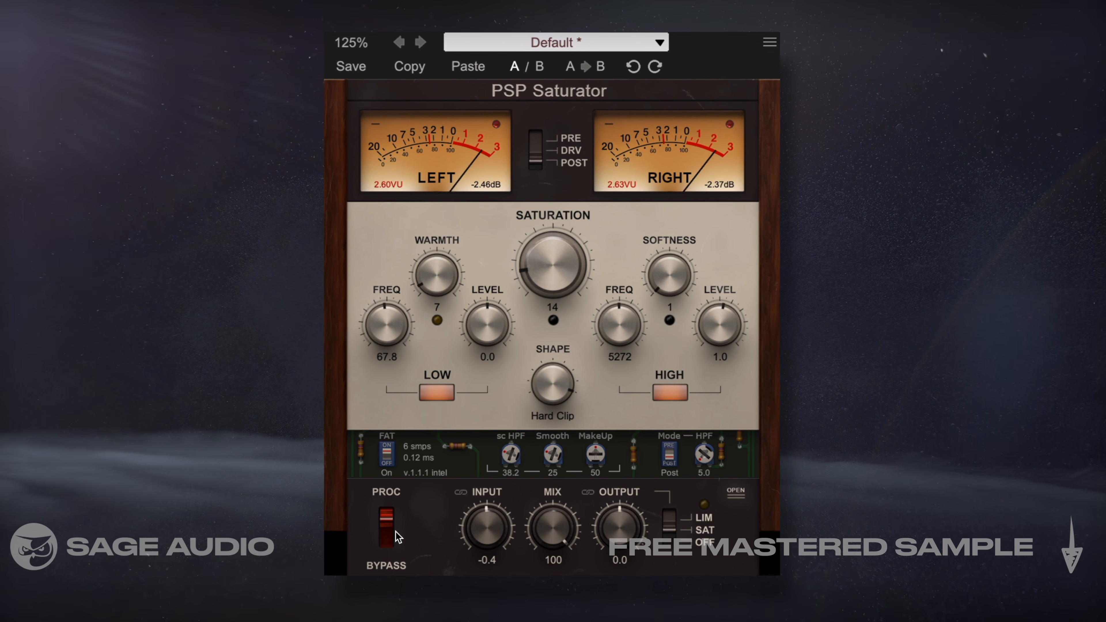
left_click_drag(391, 333, 431, 266)
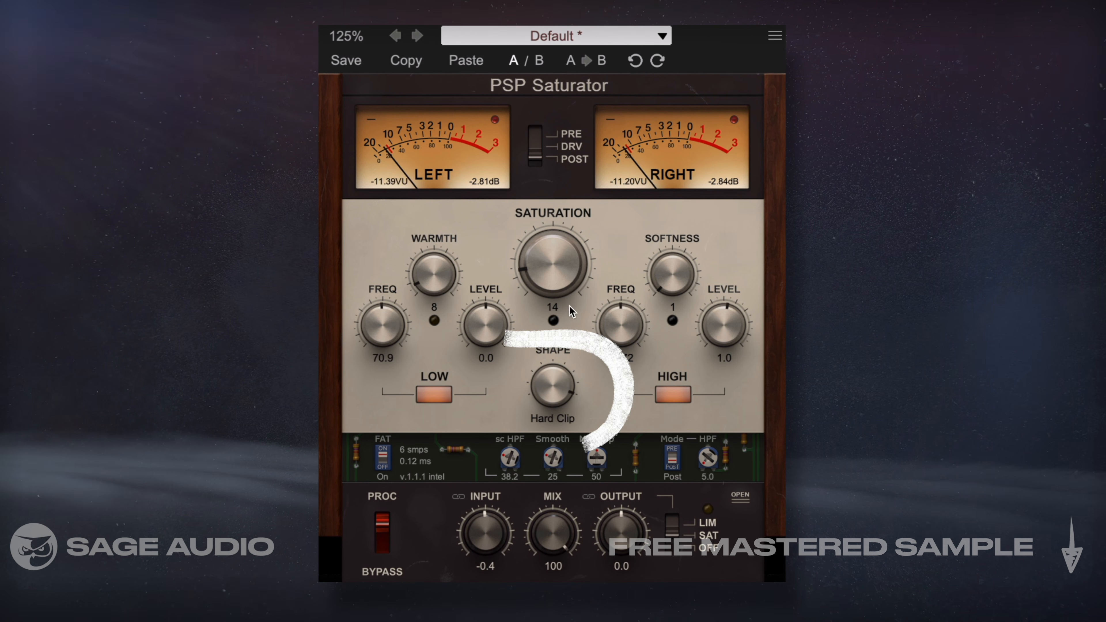
left_click_drag(553, 384, 552, 392)
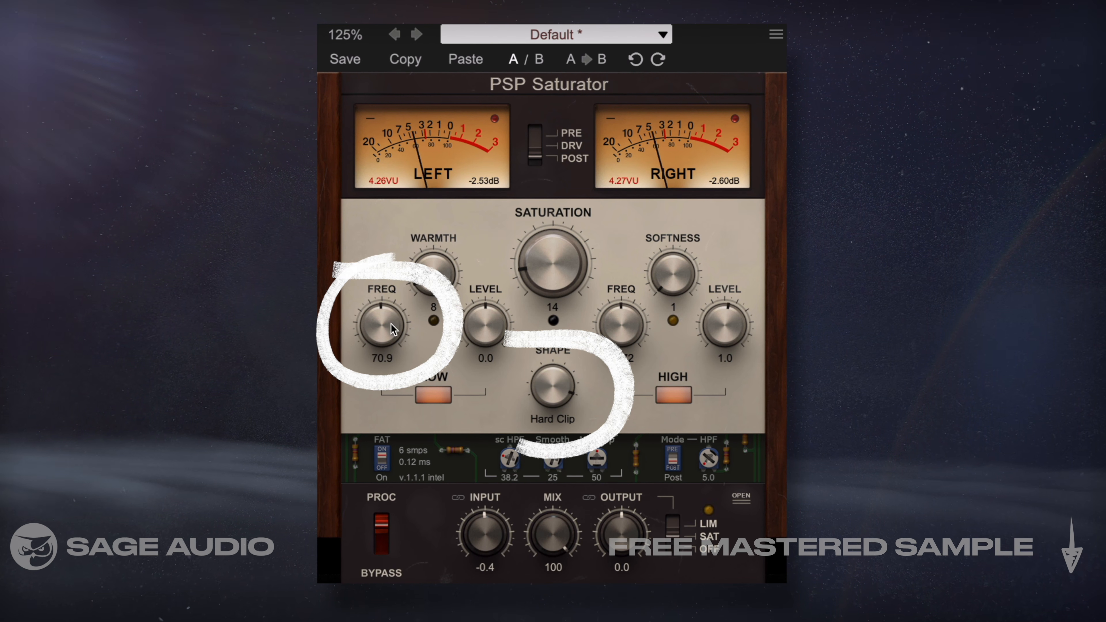
left_click_drag(393, 329, 375, 318)
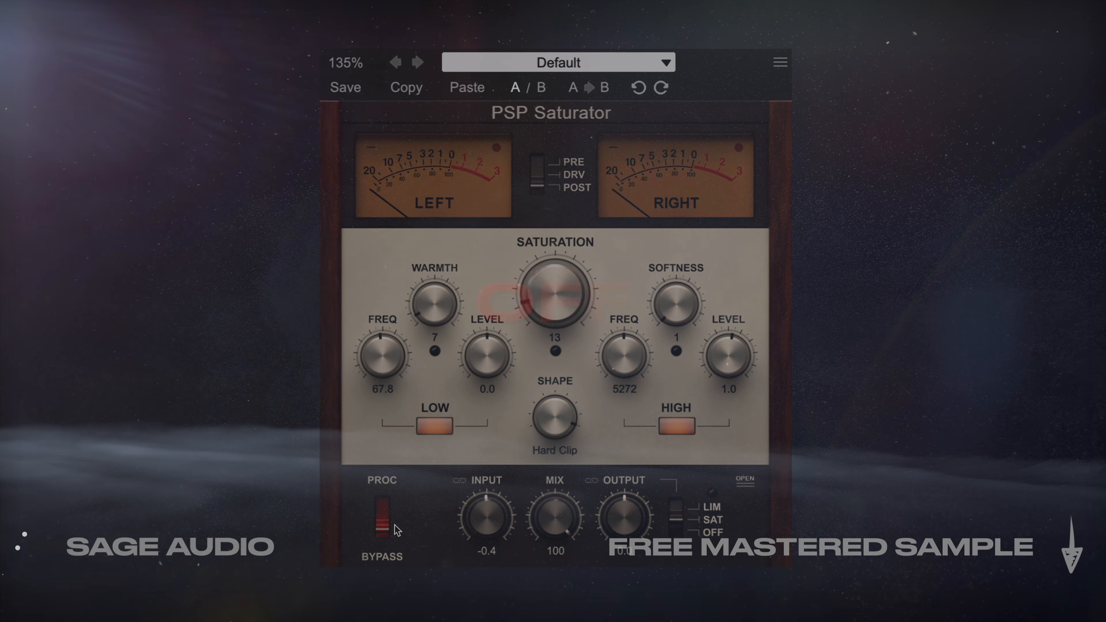
left_click(380, 519)
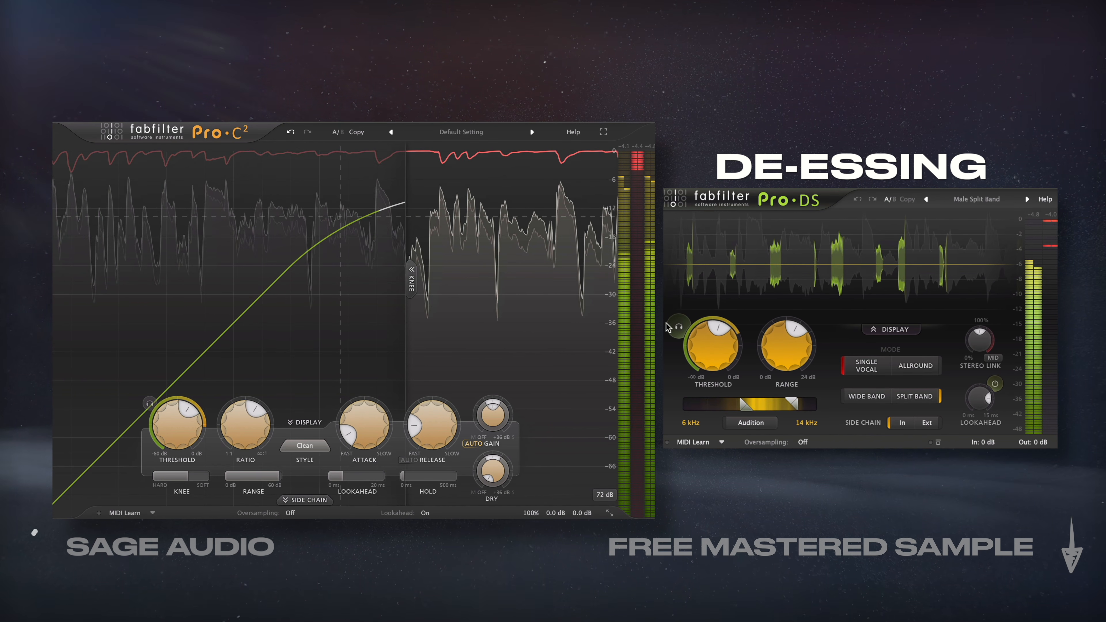
Examine the Pro-C 2 compressor's threshold, release and lookahead settings and the Pro-DS de-esser's range
mouse_move(183, 436)
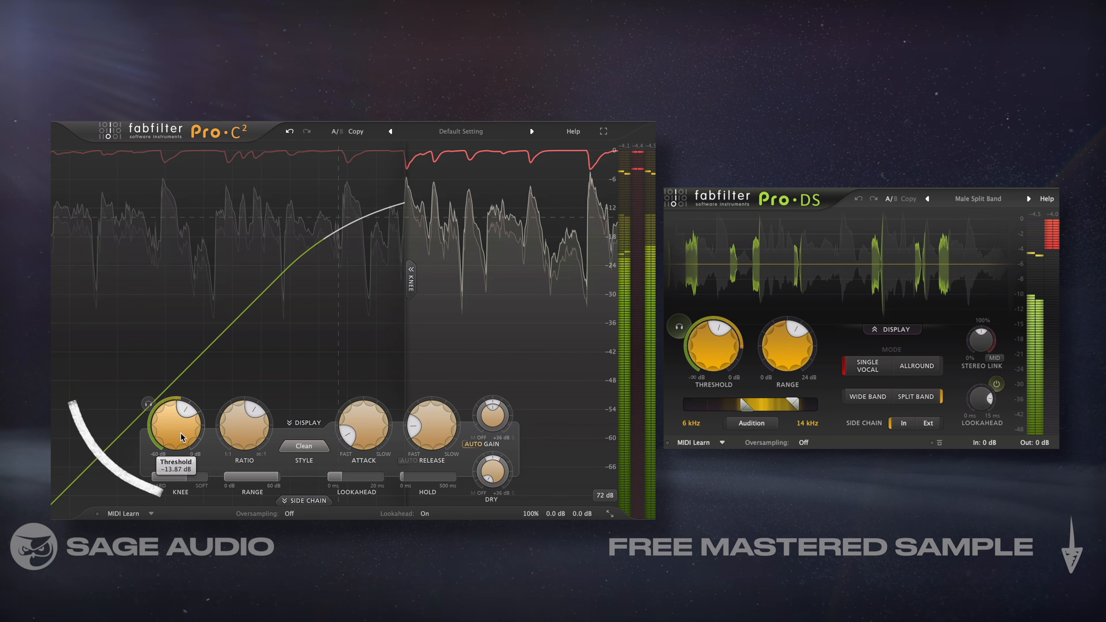
mouse_move(427, 434)
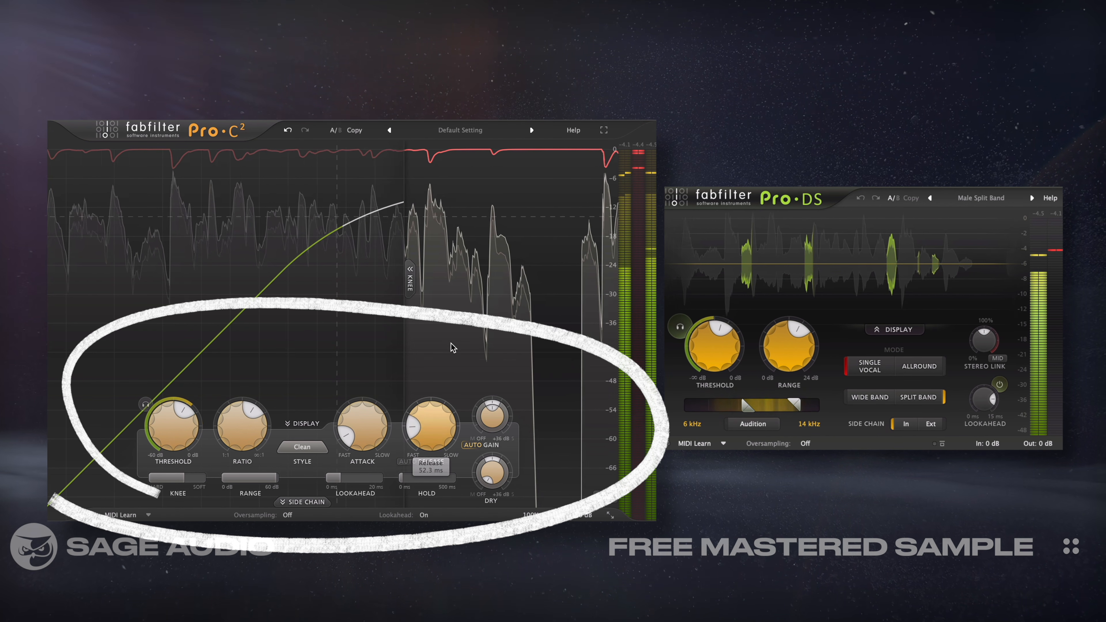
mouse_move(337, 485)
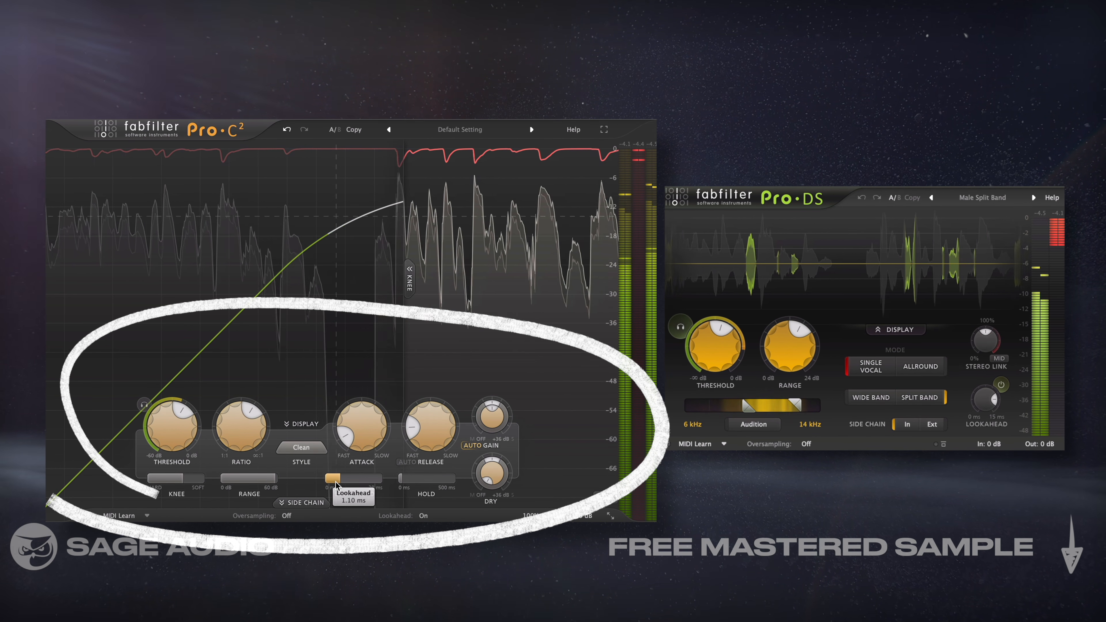
left_click_drag(336, 482, 337, 481)
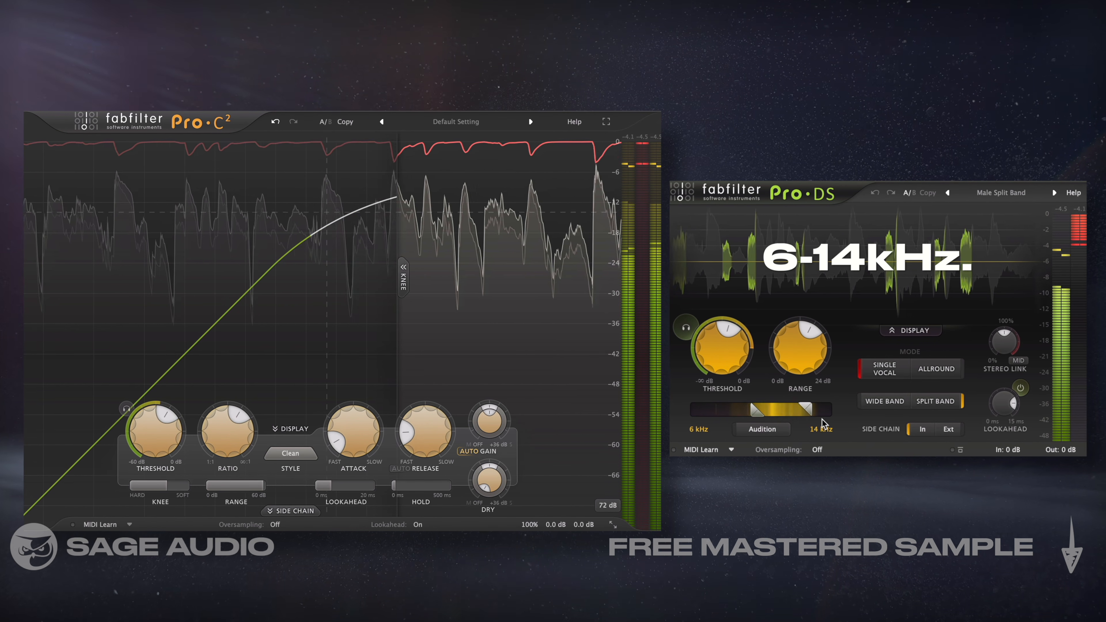
mouse_move(798, 362)
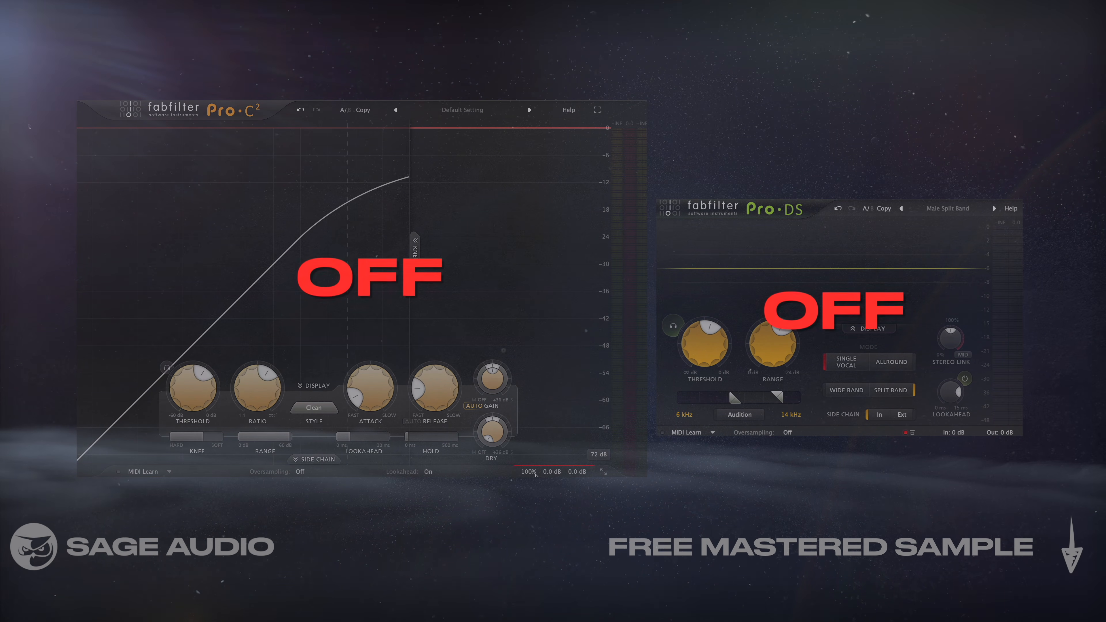
Take the Pro-C 2 compressor and the Pro-DS de-esser out of bypass
left_click(525, 456)
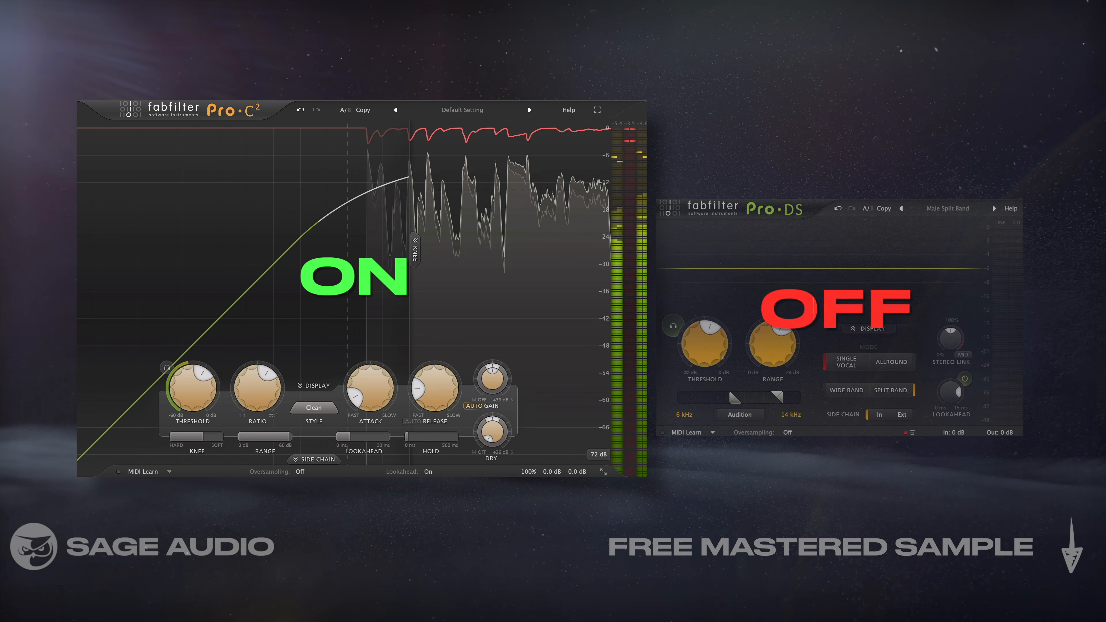
left_click(909, 433)
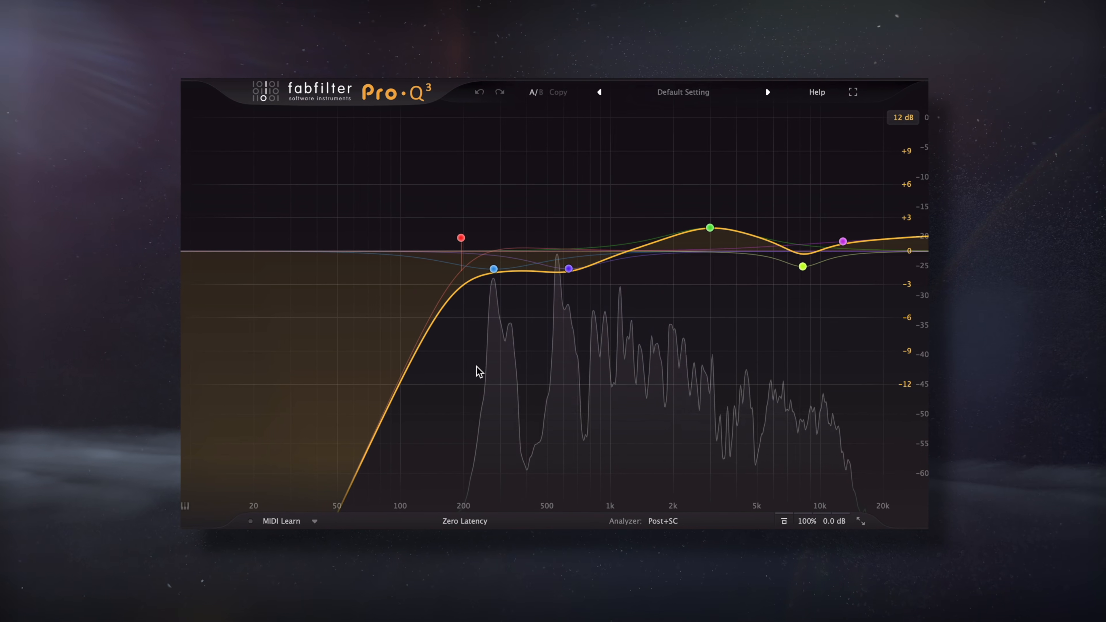
Set the vocal EQ's low-mid bell to -1.83 dB at 278.95 Hz and boost the 2986.1 Hz bell to +2.13 dB
left_click(495, 270)
left_click_drag(491, 275, 492, 270)
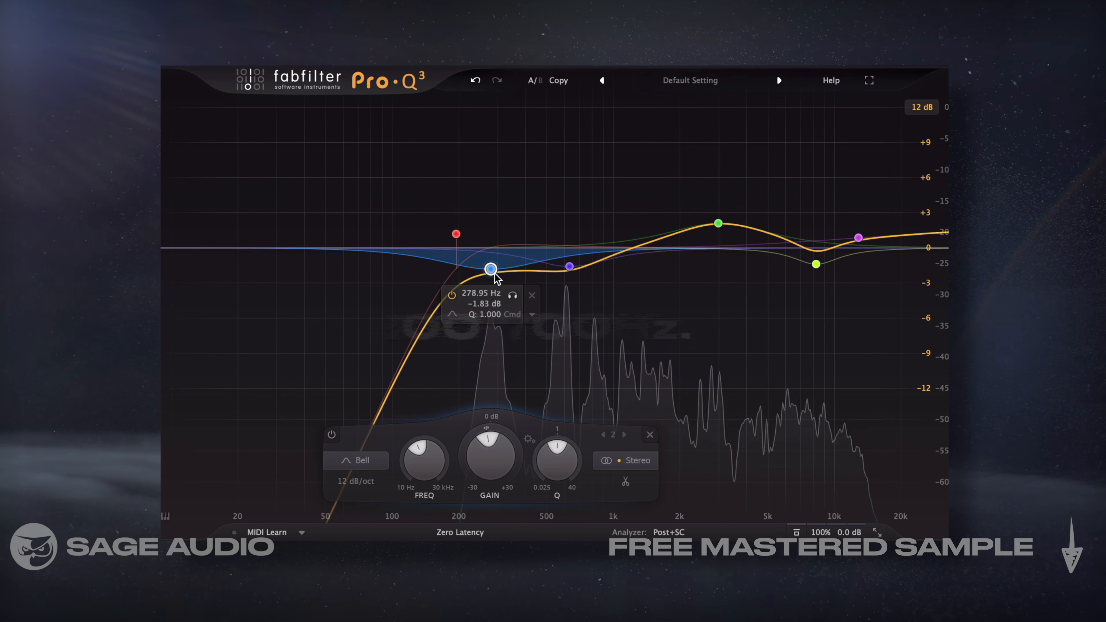
left_click(569, 266)
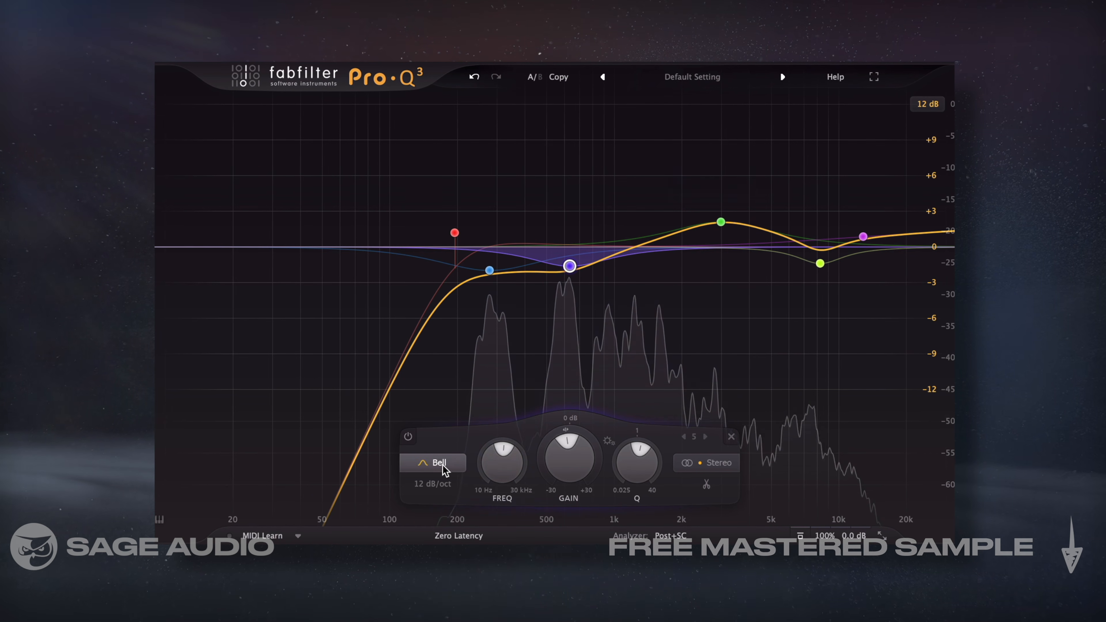
left_click(721, 222)
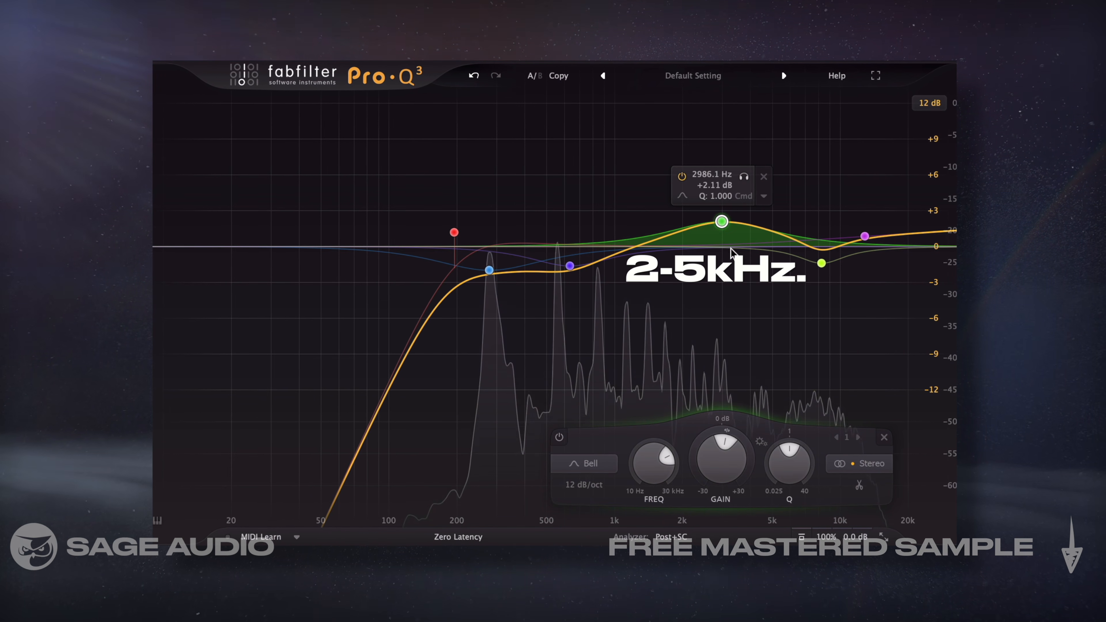
left_click_drag(722, 465, 723, 455)
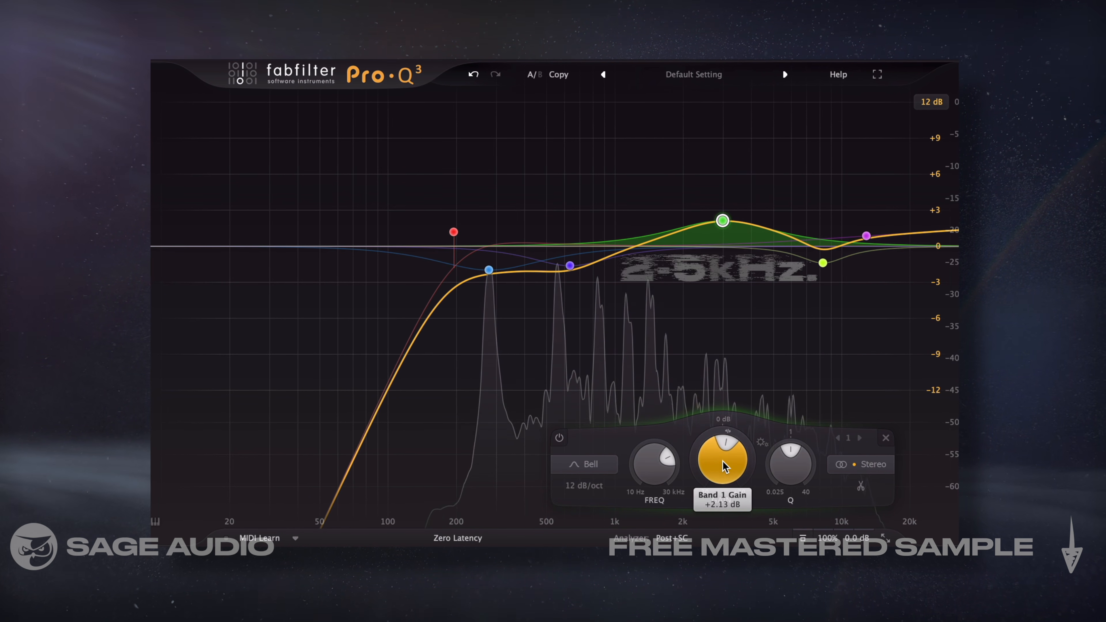
Cut the sibilance bell at 8226.8 Hz to -1.56 dB and fine-tune the air high shelf near 12861 Hz
left_click_drag(824, 264, 824, 269)
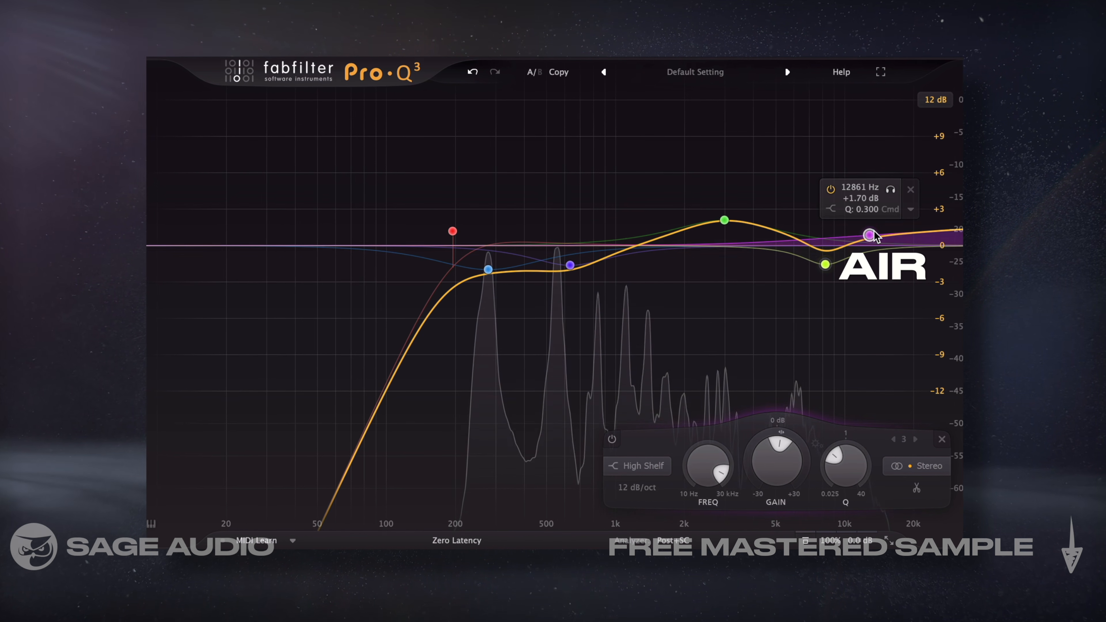
left_click_drag(872, 233, 870, 232)
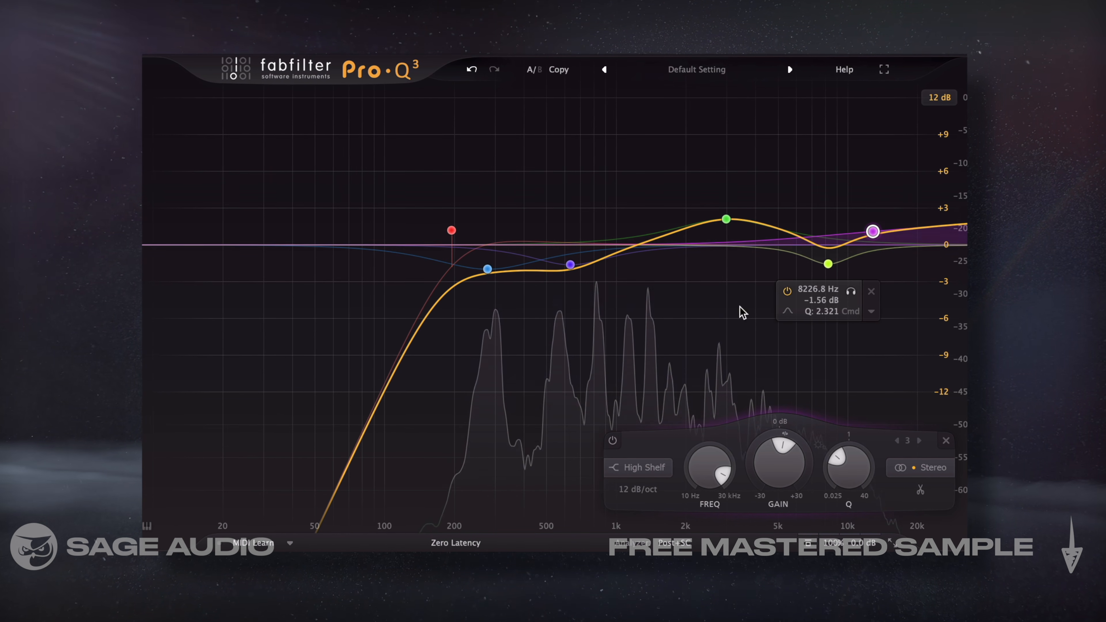
left_click(570, 265)
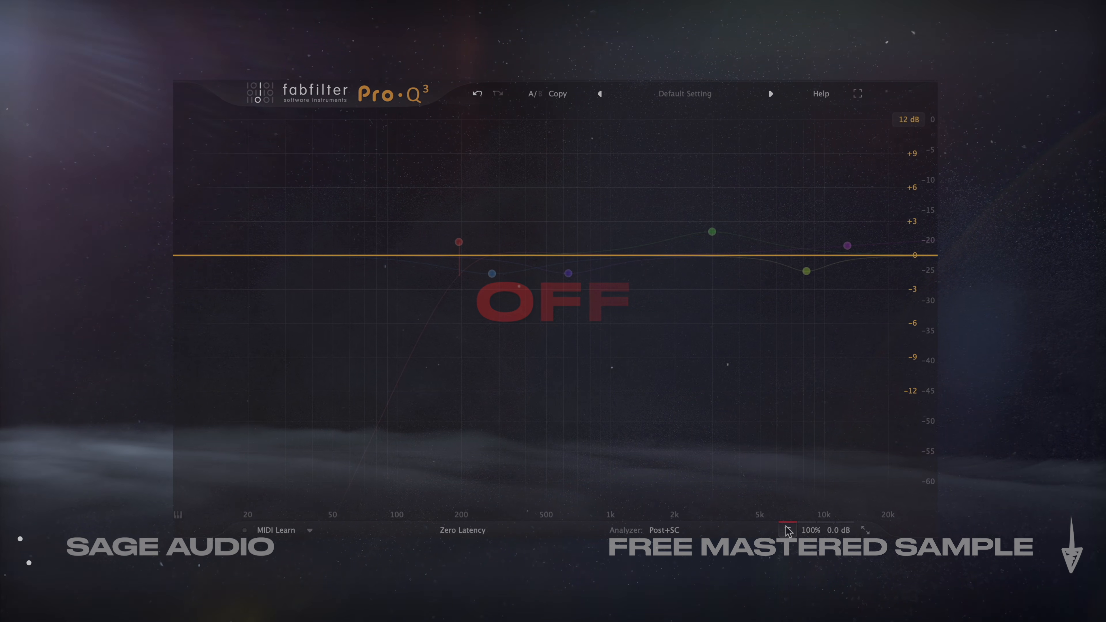
Take the vocal EQ out of bypass and audition the 2986.1 Hz bell in isolation
left_click(788, 530)
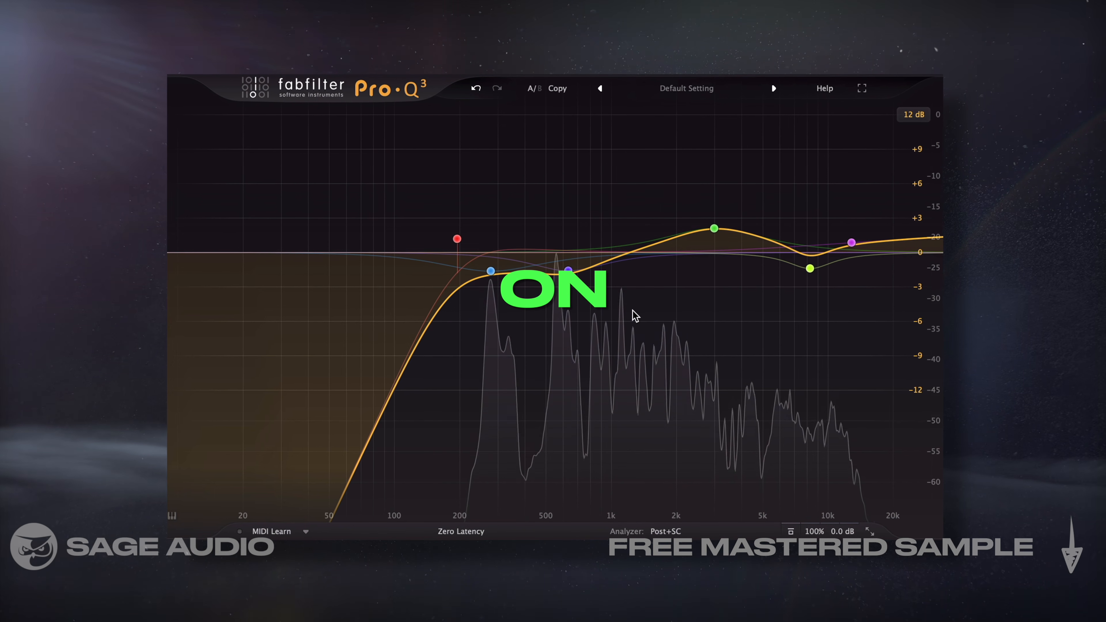
left_click(716, 228)
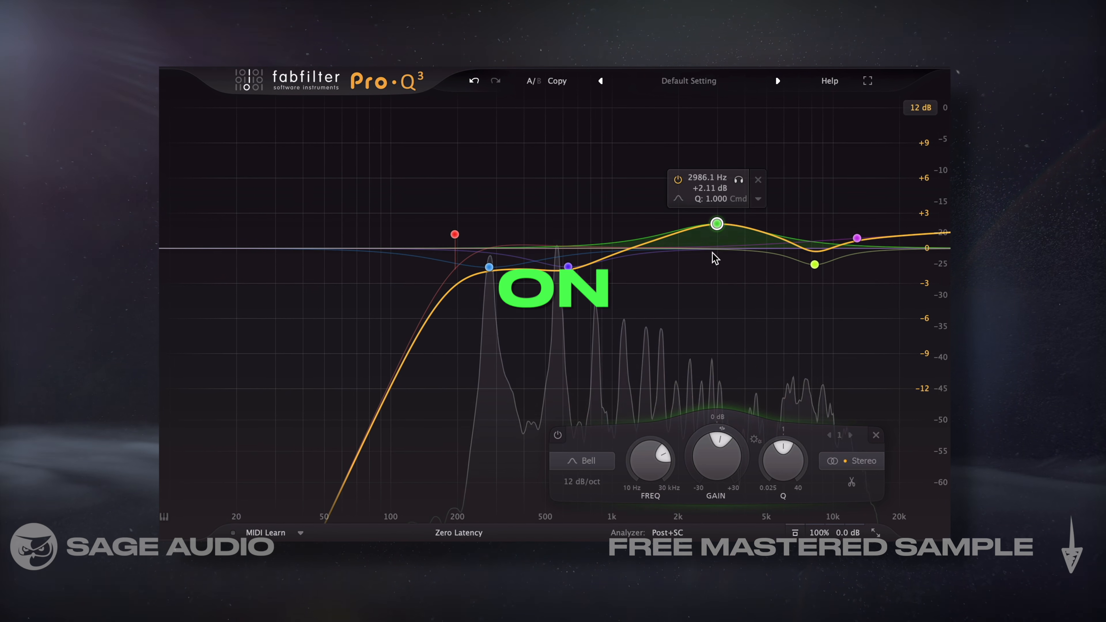
left_click(739, 179)
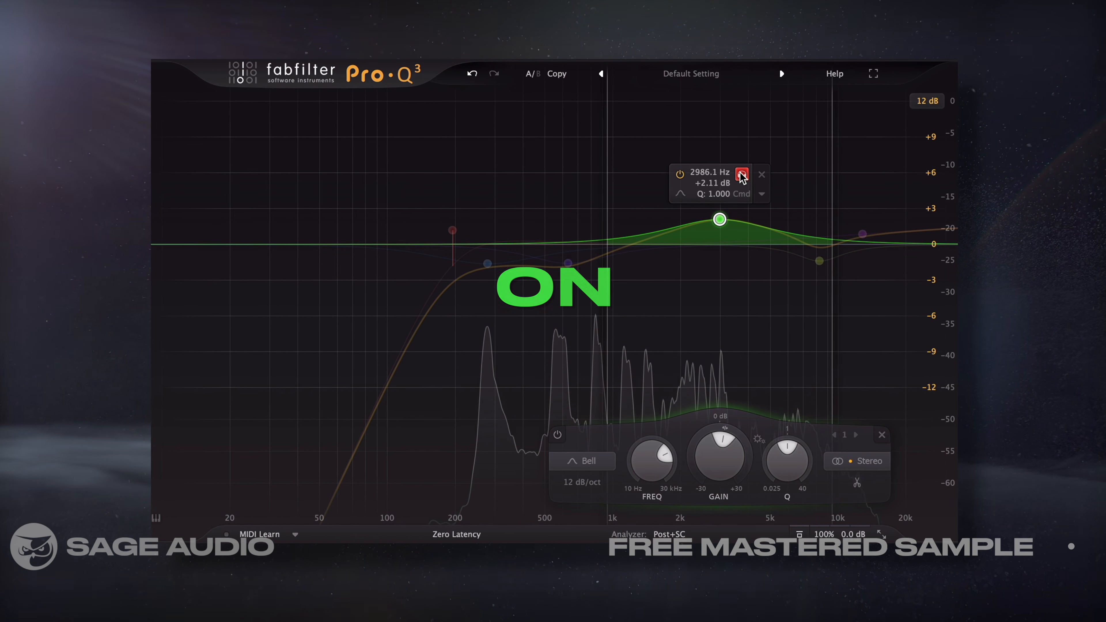
left_click_drag(735, 170, 740, 169)
mouse_move(720, 457)
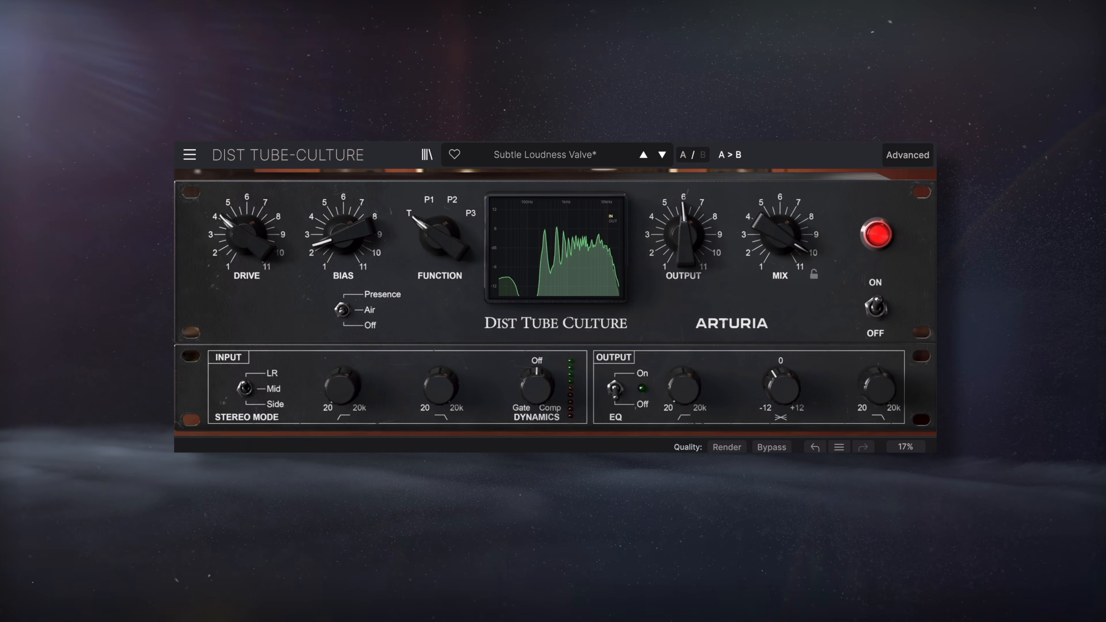
Examine the drive setting in Dist Tube-Culture
mouse_move(236, 231)
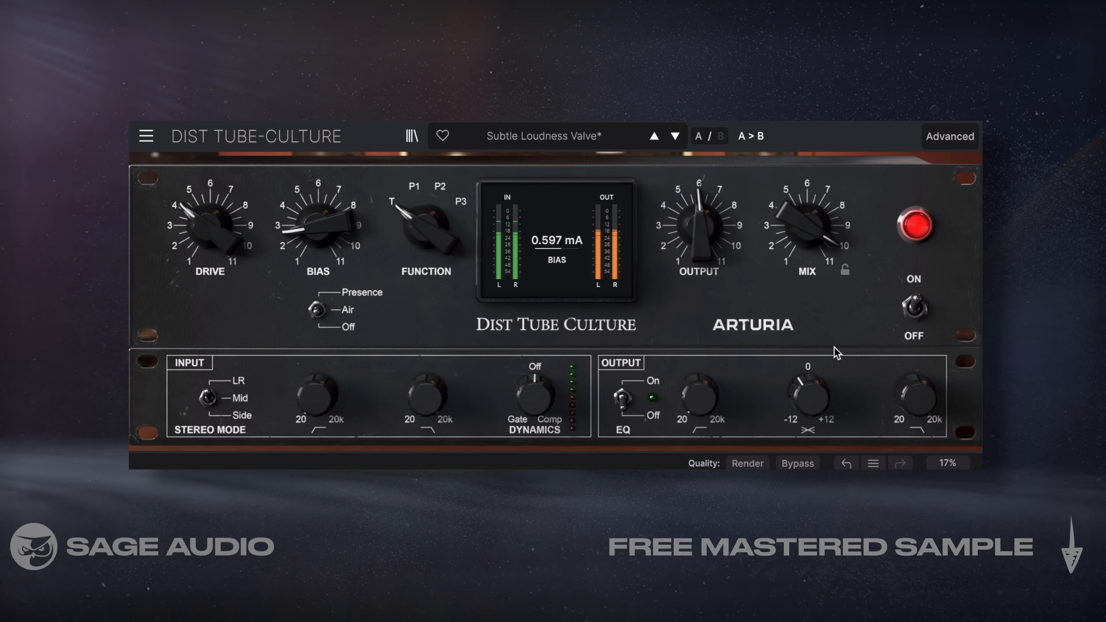
Set the tube distortion's mix to 94 %, trim its output gain slightly and nudge the drive up
left_click_drag(793, 230, 793, 222)
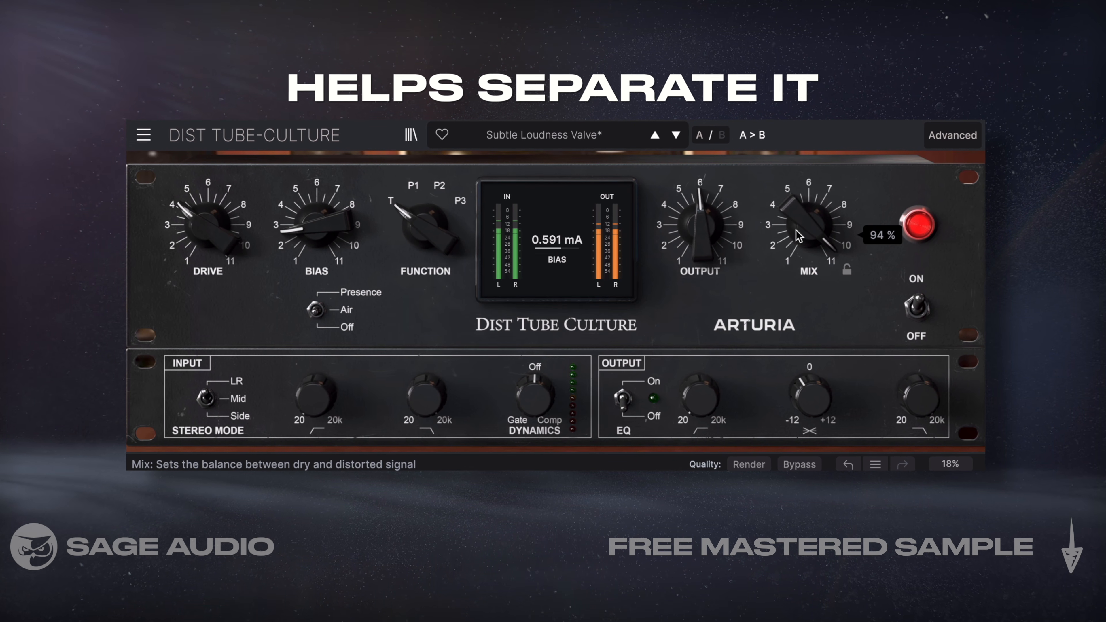
left_click_drag(698, 246, 698, 252)
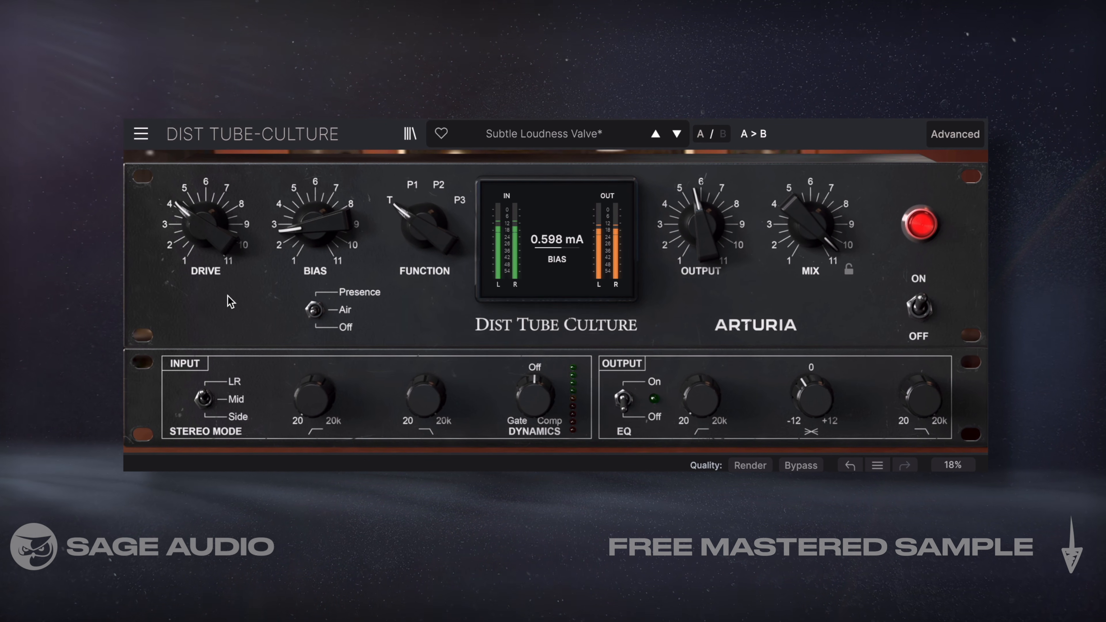
left_click_drag(205, 244, 205, 240)
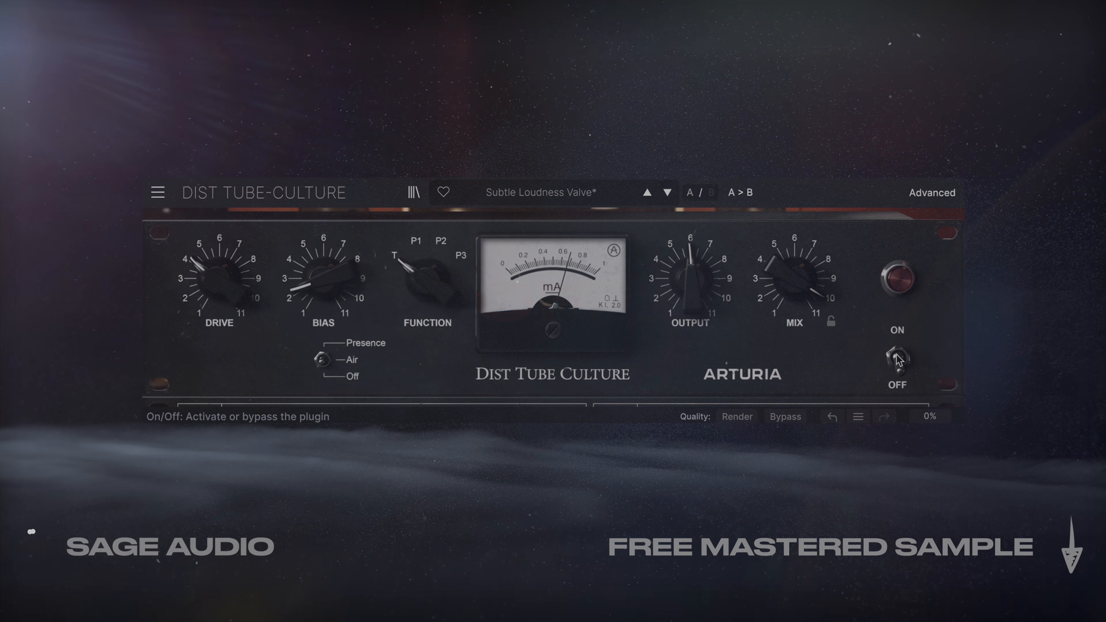
Switch Dist Tube-Culture back on, lower its output gain slightly and raise the mix
left_click(899, 360)
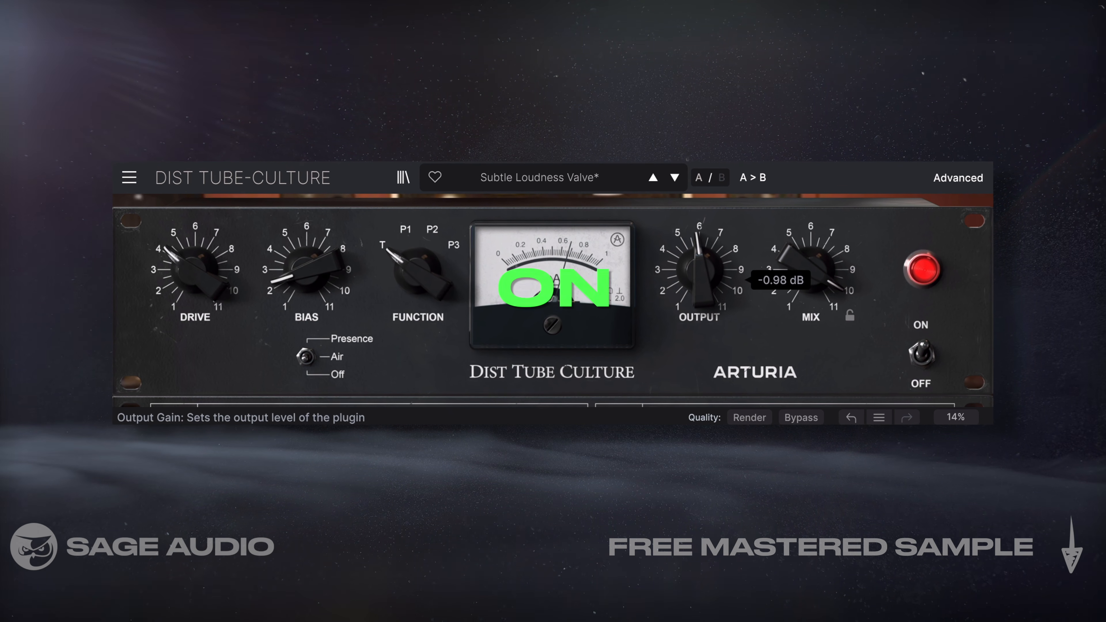
left_click_drag(695, 281, 695, 288)
left_click_drag(806, 277, 805, 269)
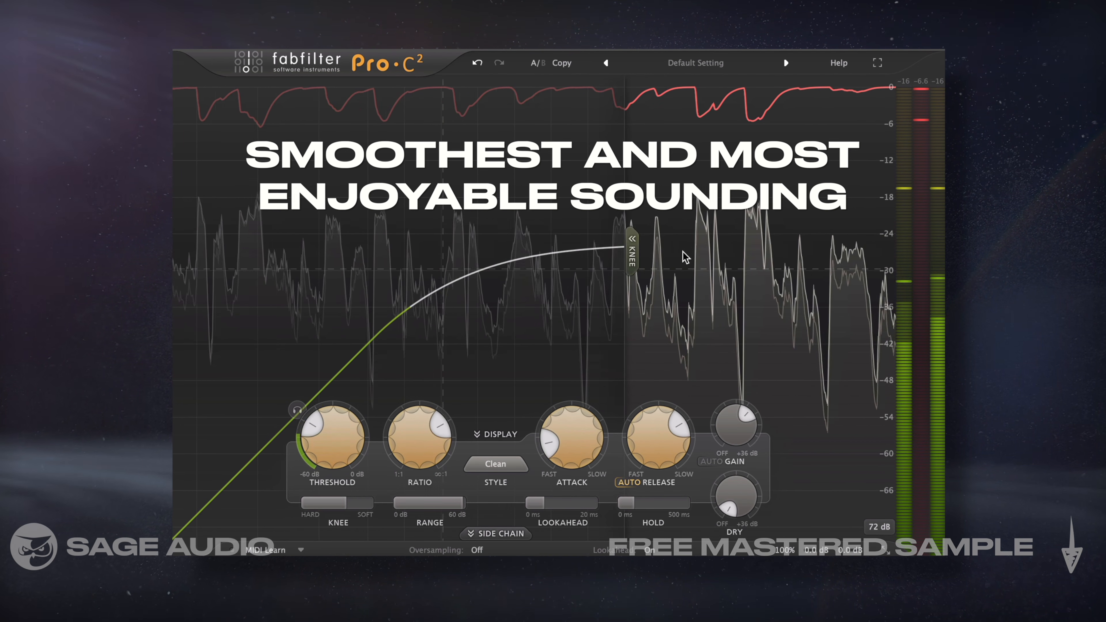
Raise the Ess bus fader to -4.2 dB
mouse_move(647, 444)
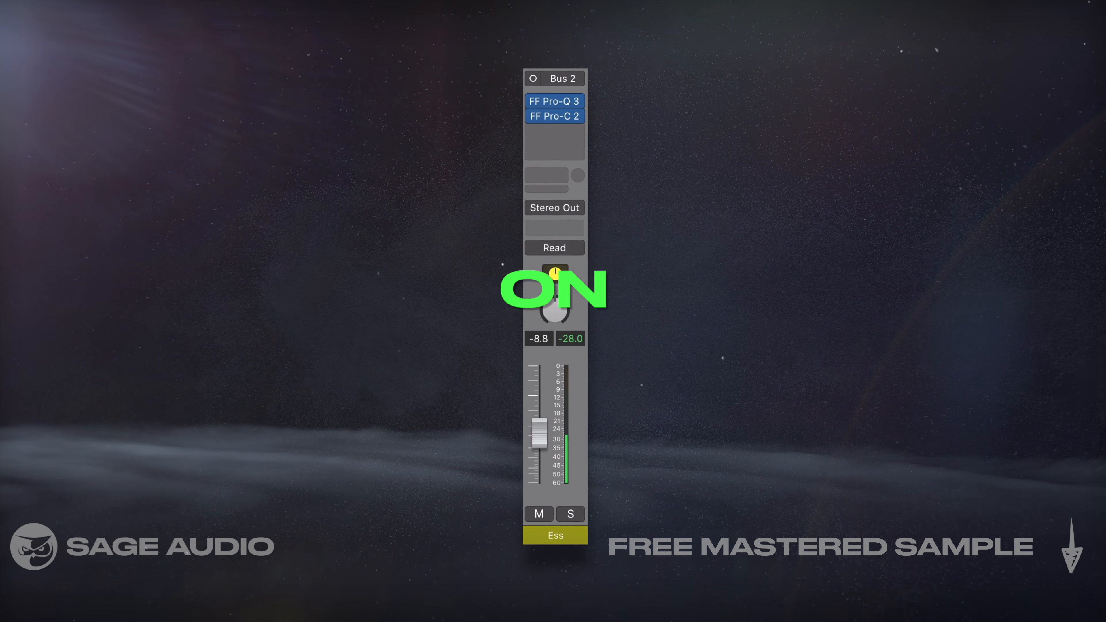
left_click_drag(529, 444, 528, 428)
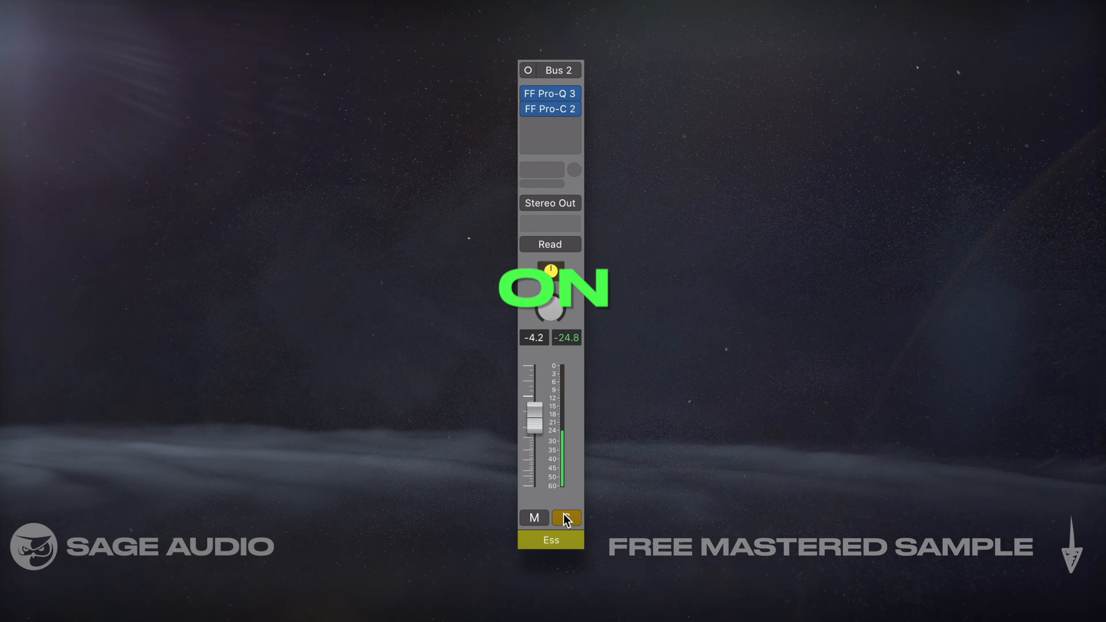